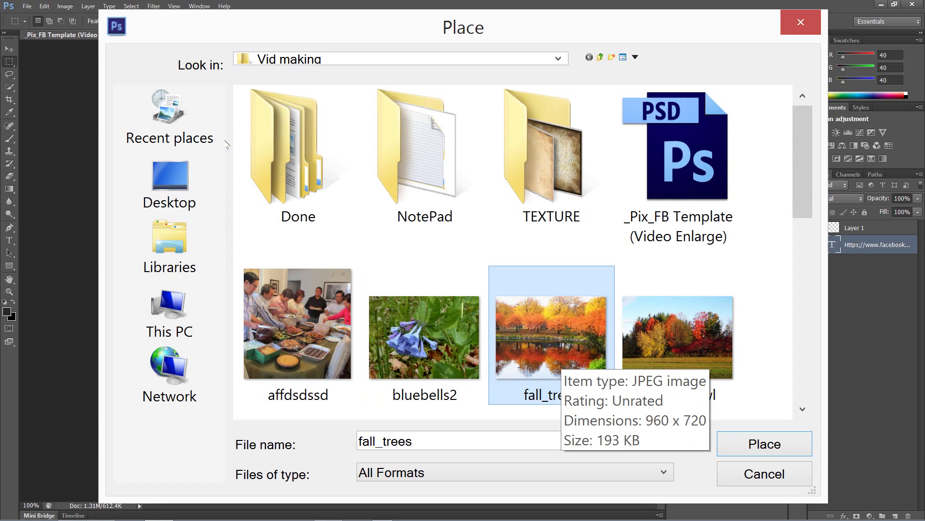
Place the fall_trees image from the Vid making folder into the document.
key("Right")
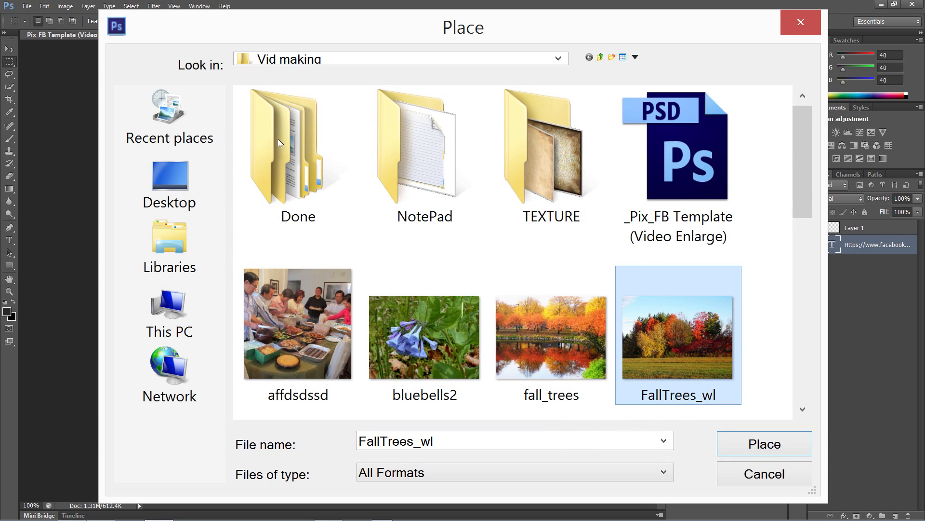
key("Left")
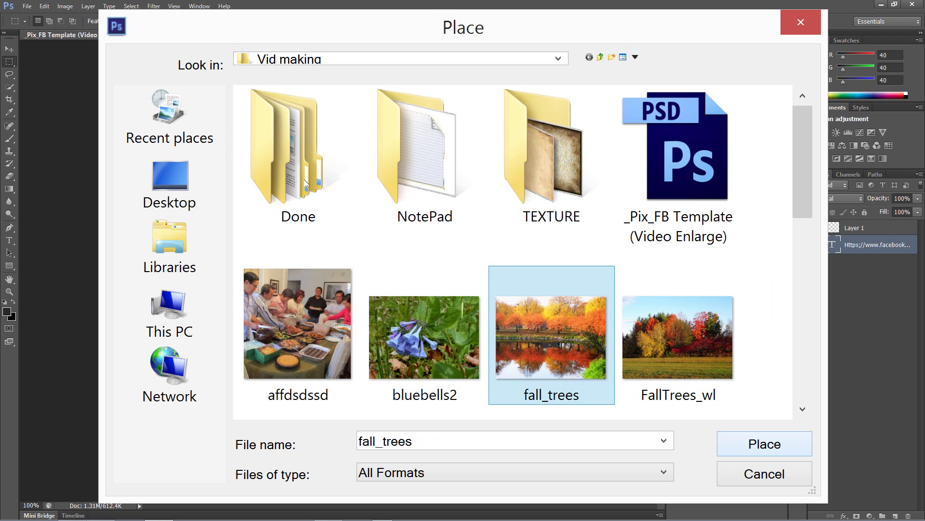
key("Tab")
key("Tab")
key("Return")
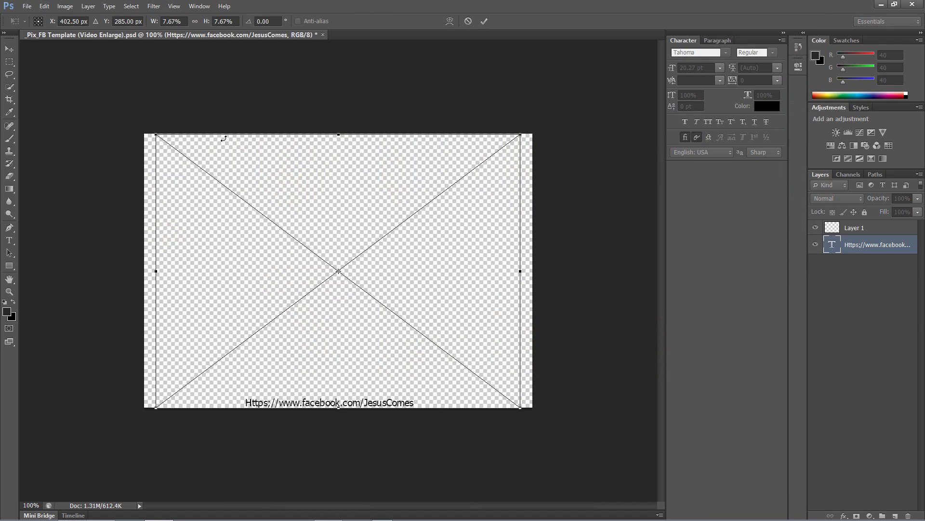
Move and stretch the placed fall_trees image to cover the whole canvas, scaled to about 8.25% width and 7.97% height.
left_click_drag(190, 121, 178, 116)
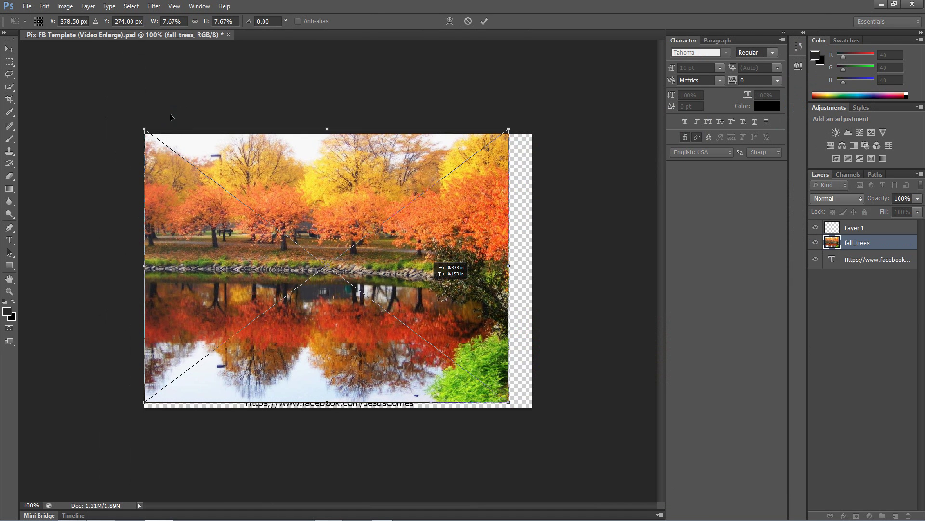
left_click(203, 110)
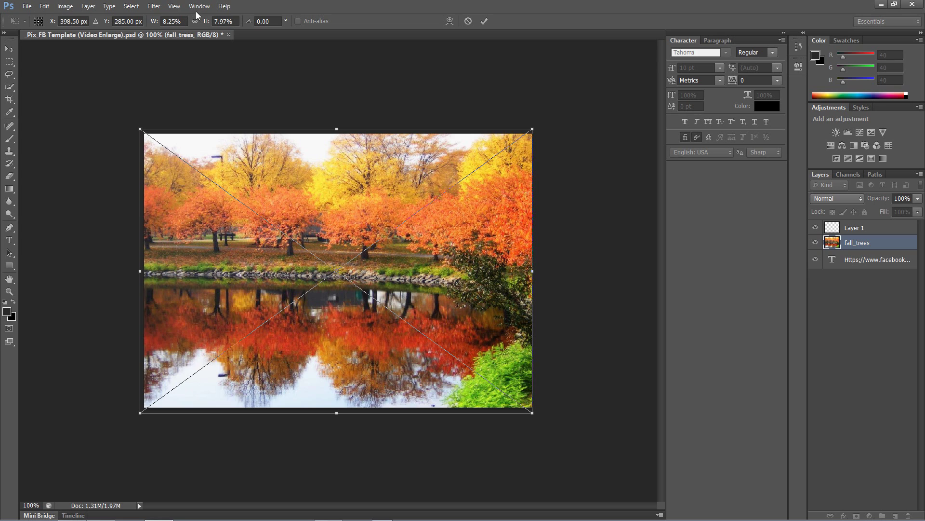
key("Return")
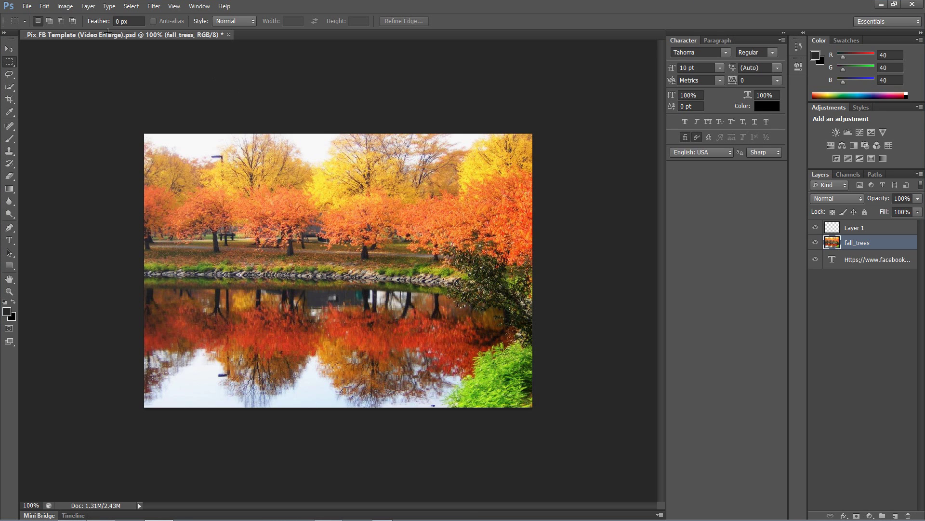
Place the Testure_2 image and enlarge it to about 220% width and 191% height over the lower-left part of the photo.
left_click(27, 5)
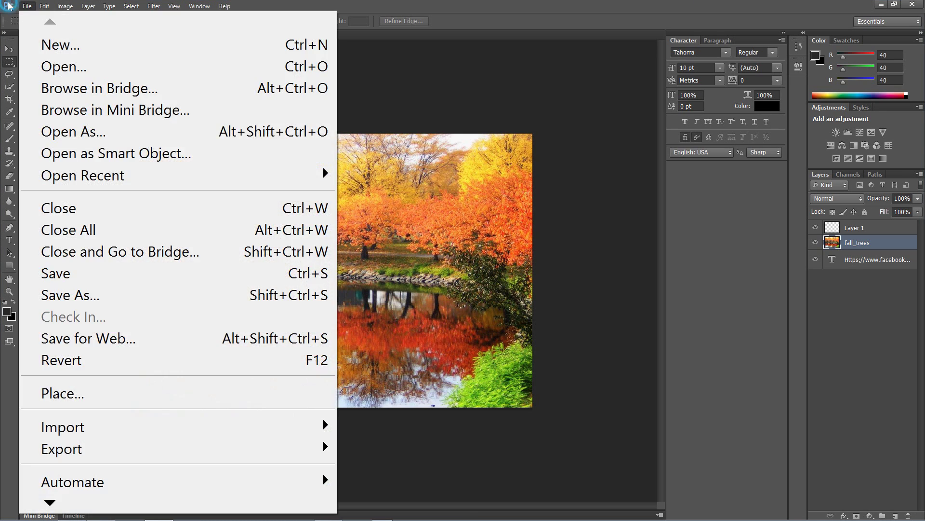
left_click(63, 392)
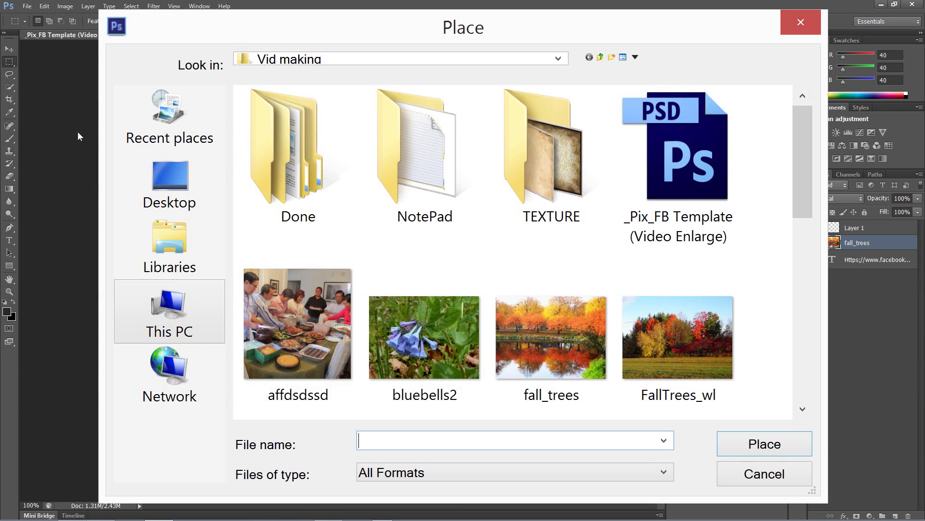
scroll(320, 80, "down", 3)
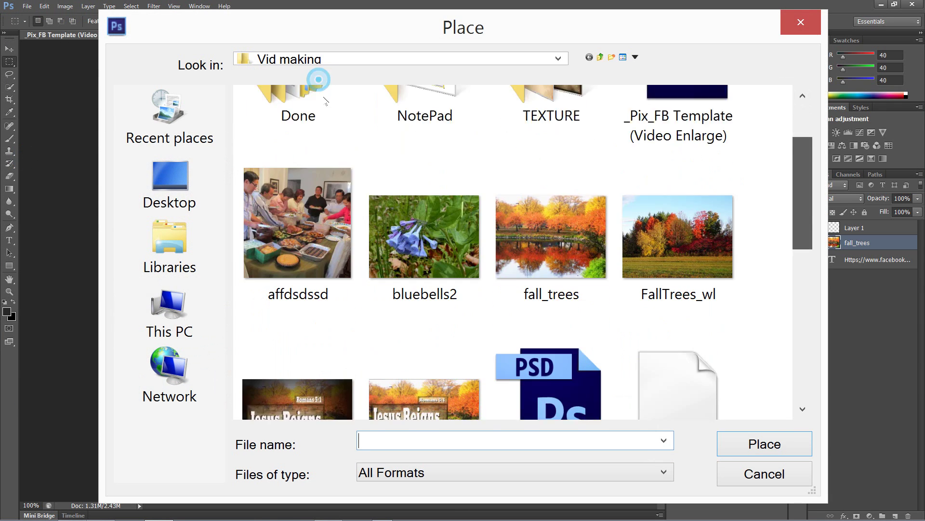
left_click(424, 332)
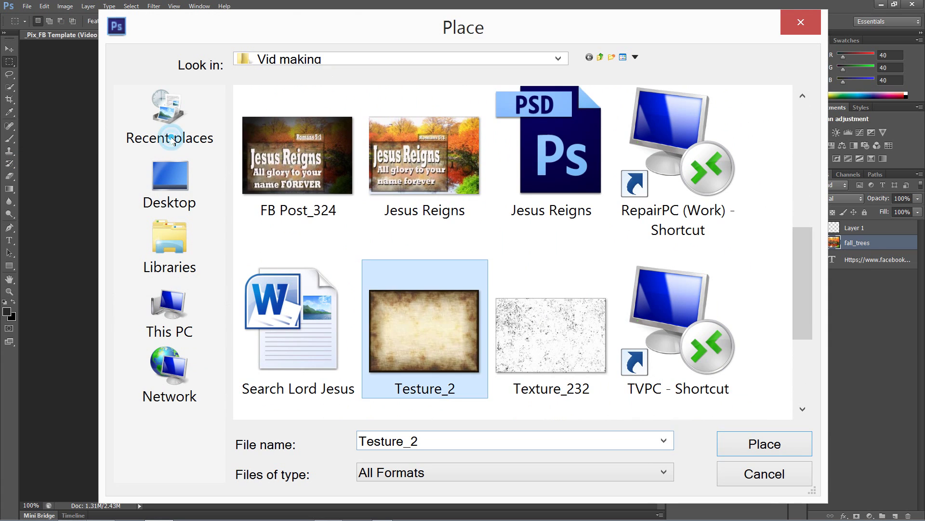
key("Return")
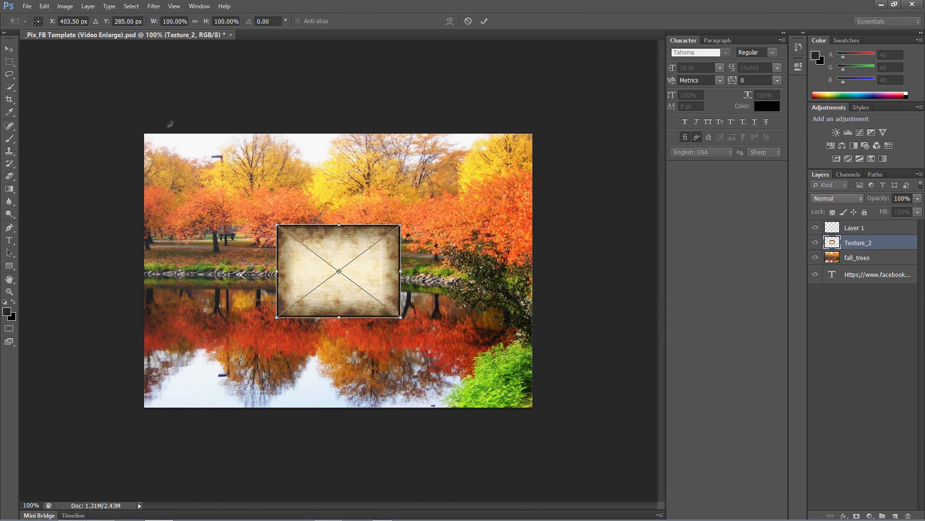
left_click_drag(93, 118, 168, 157)
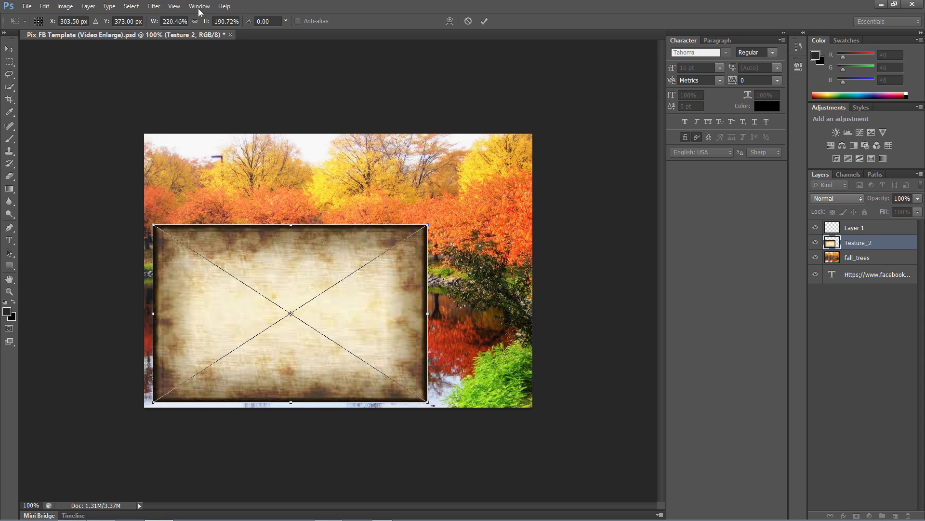
key("Return")
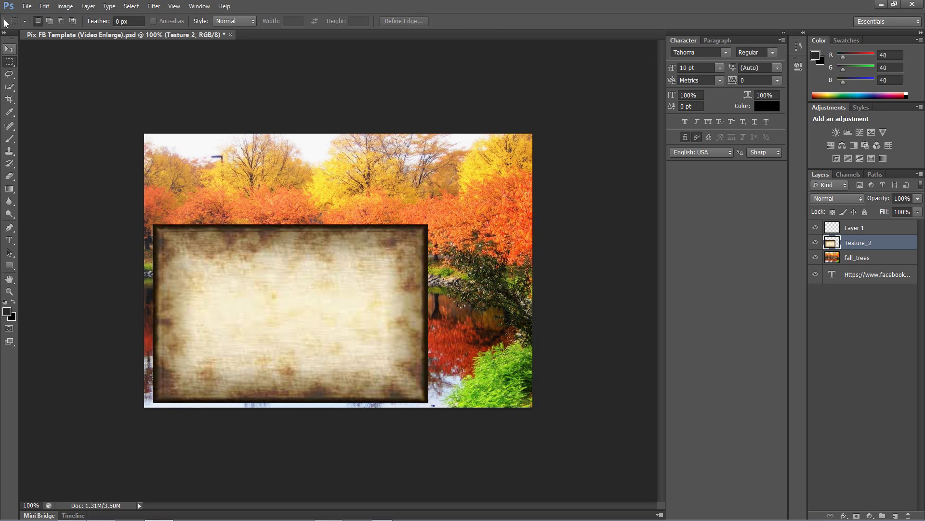
With transform controls shown, stretch the texture to about 108% width and 101% height and nudge it slightly up and right.
left_click(8, 49)
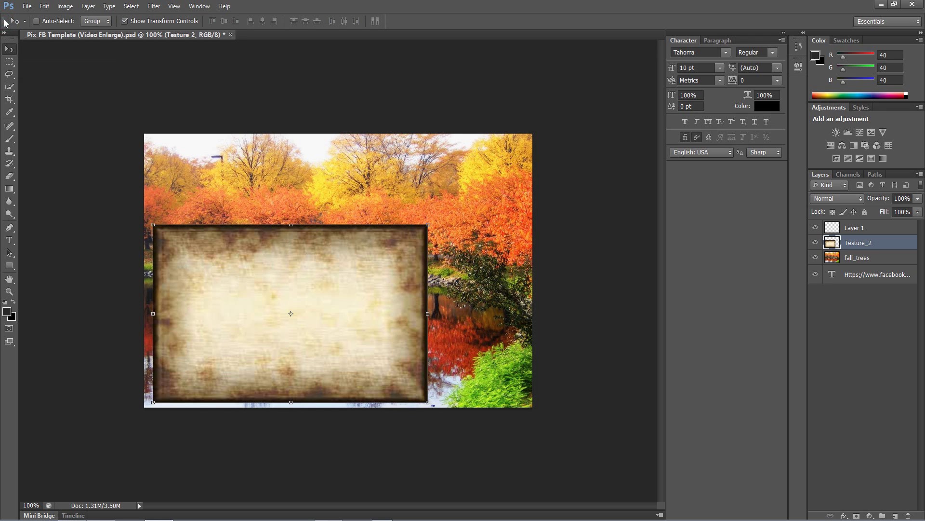
left_click(52, 10)
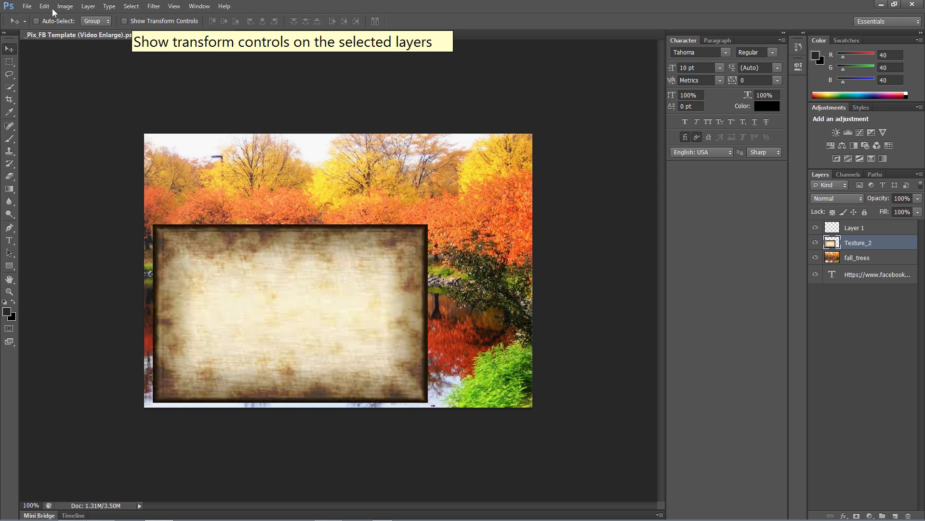
left_click(124, 21)
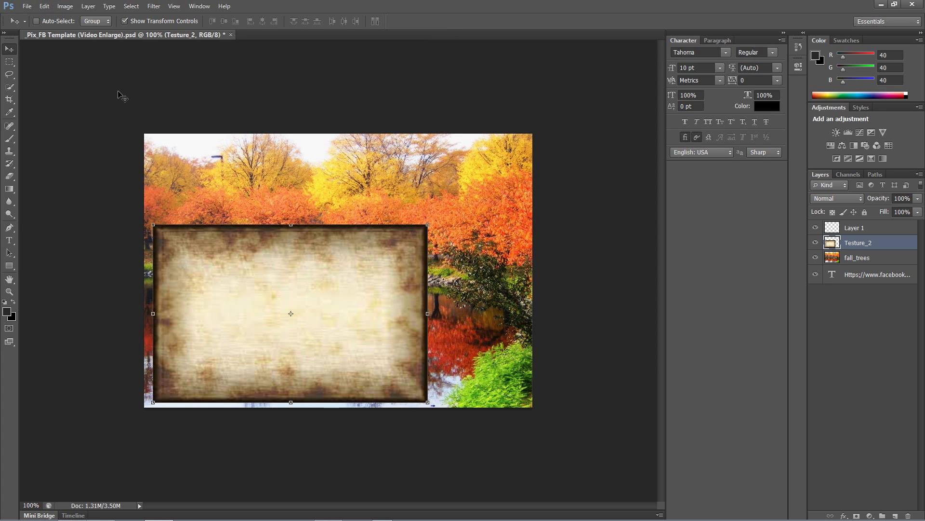
mouse_move(291, 225)
left_mouse_down()
mouse_move(291, 213)
mouse_move(291, 223)
left_mouse_up()
left_click_drag(427, 313, 450, 313)
key("shift+Up")
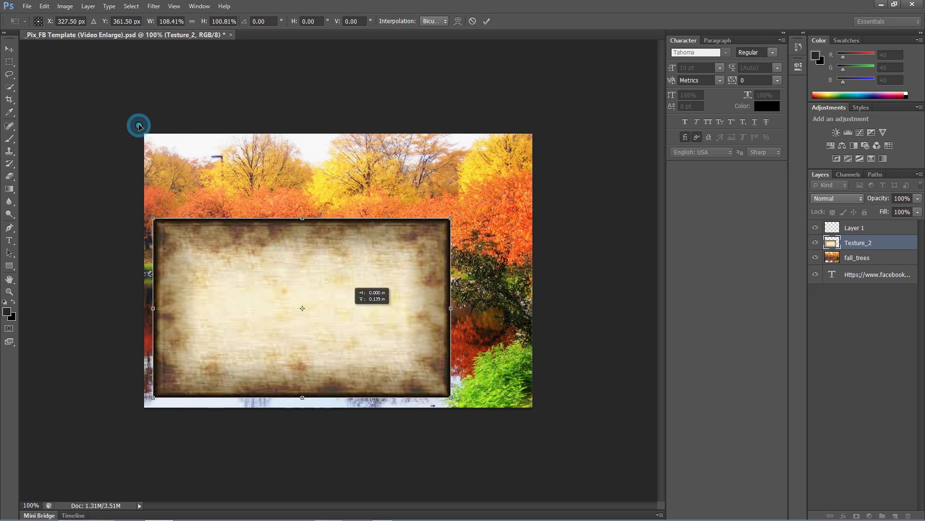
key("Right")
key("Right")
key("Right")
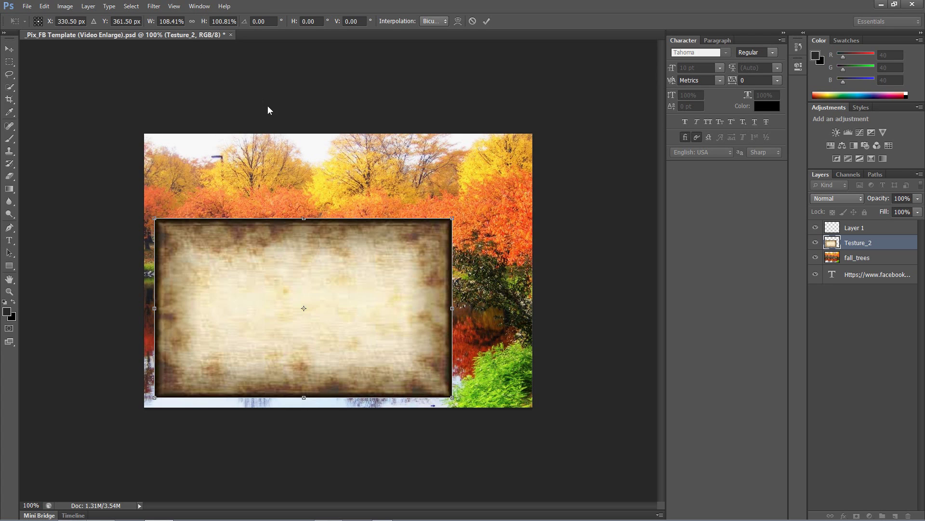
left_click(351, 99)
key("Return")
Set the Testure_2 layer's opacity to 50% in its blending options.
right_click(349, 95)
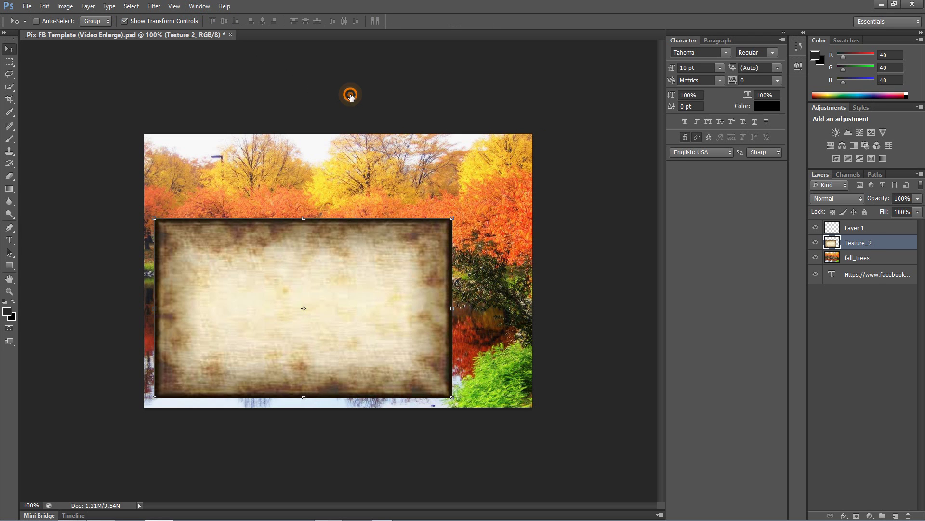
key("Up")
key("Up")
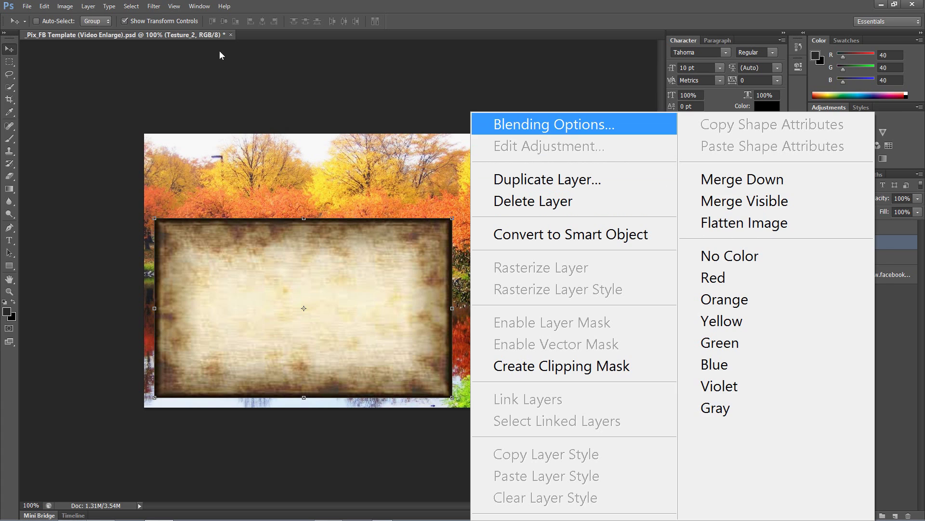
key("Return")
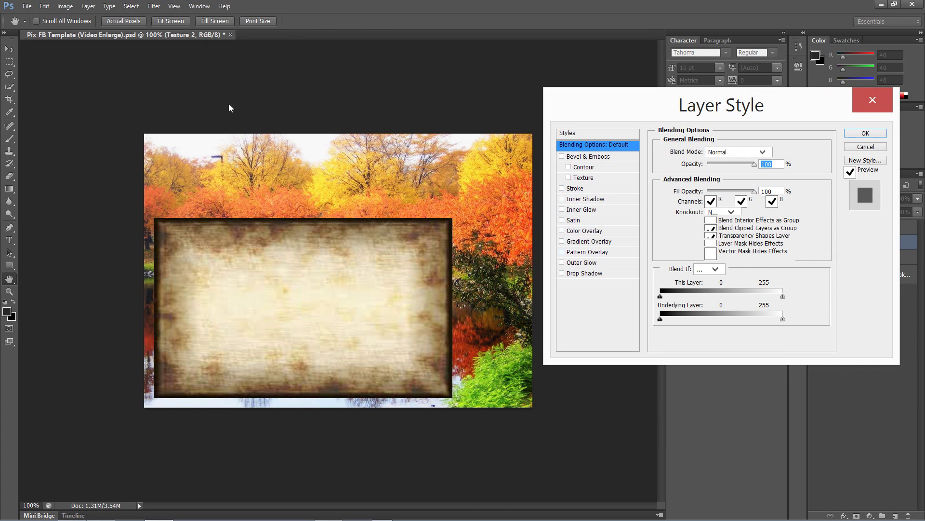
left_click(302, 66)
type("50")
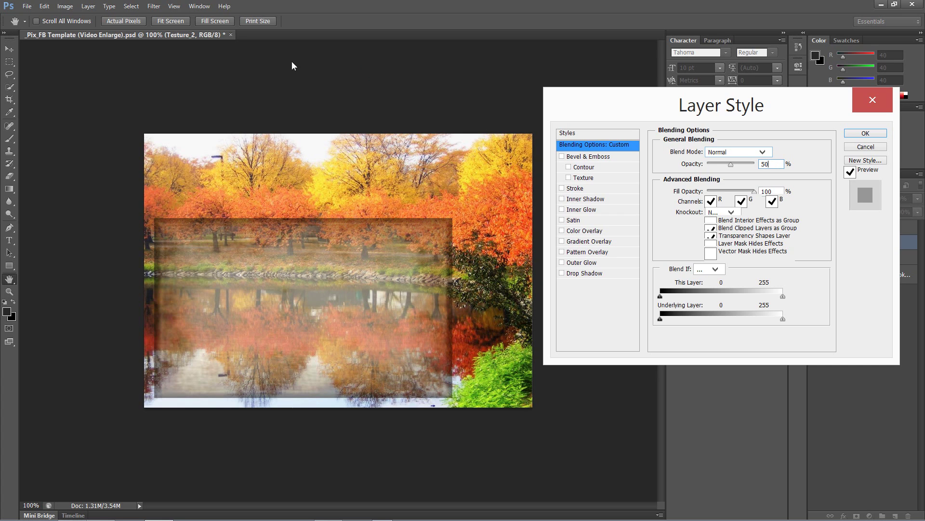
key("Tab")
key("Return")
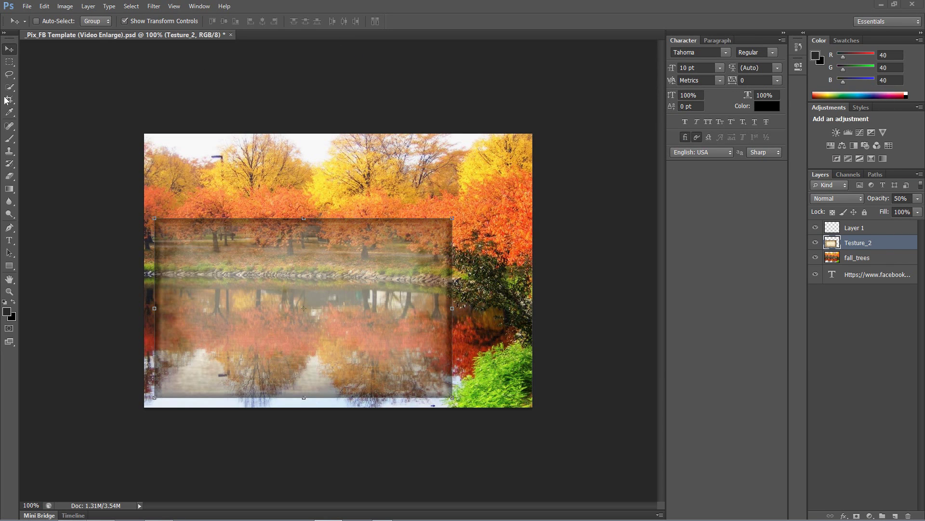
Switch to the Horizontal Type tool.
key("t")
key("t")
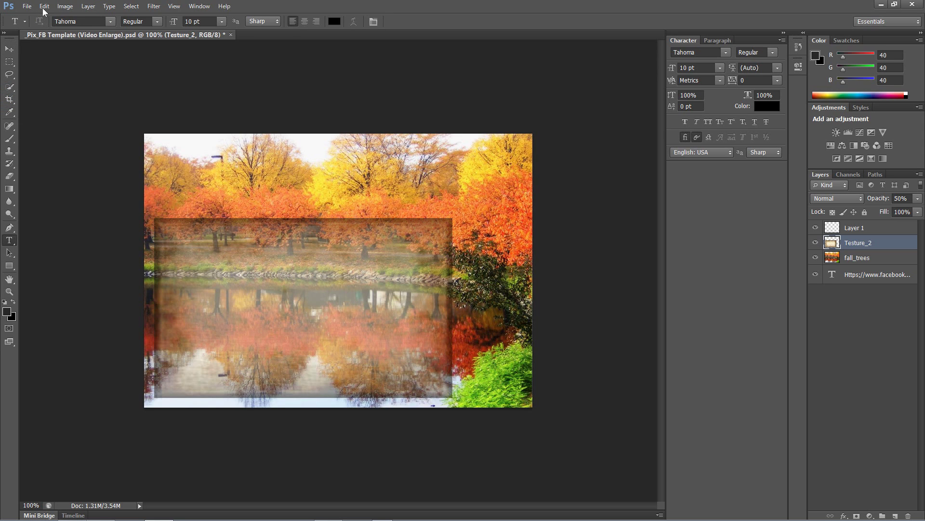
left_click(65, 22)
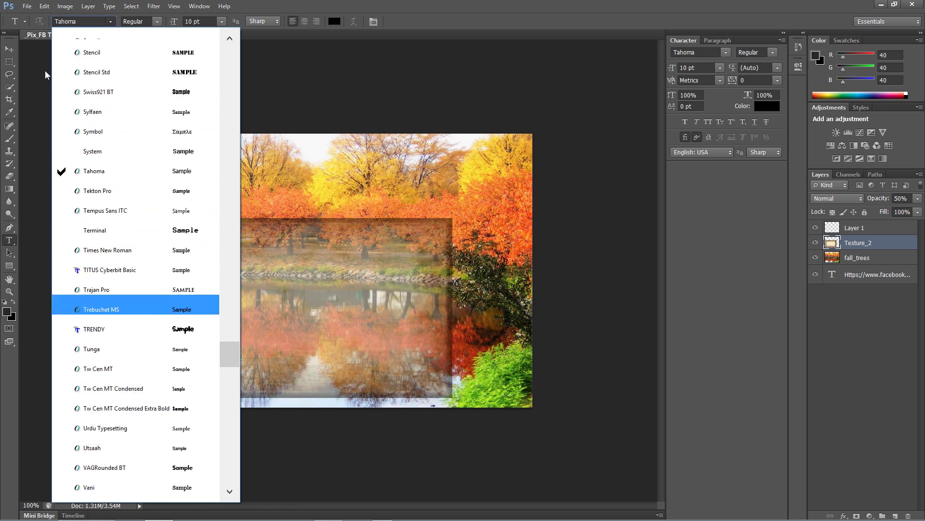
scroll(45, 72, "up", 5)
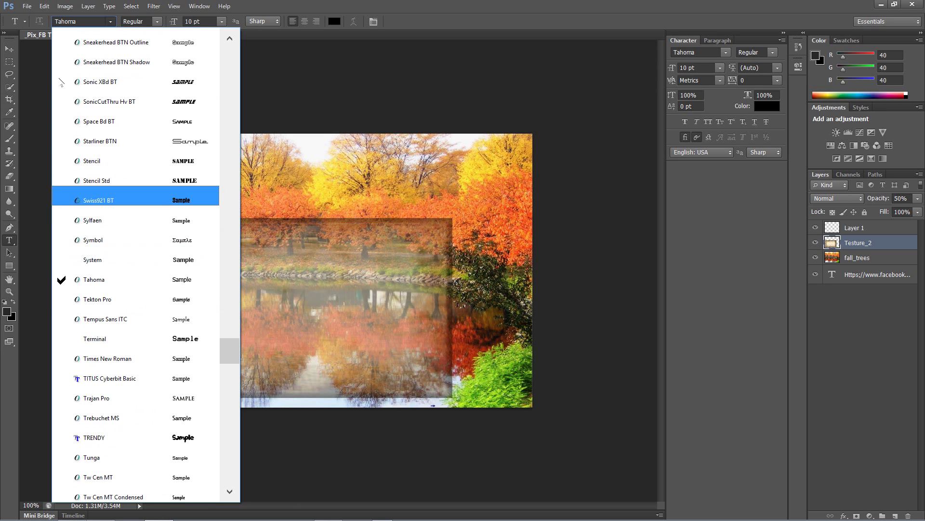
scroll(57, 82, "up", 8)
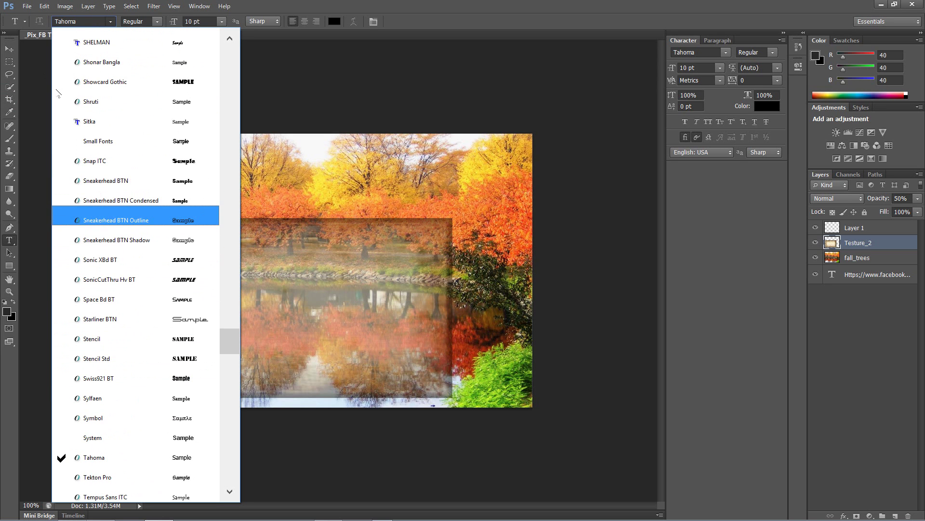
key("Down")
key("Escape")
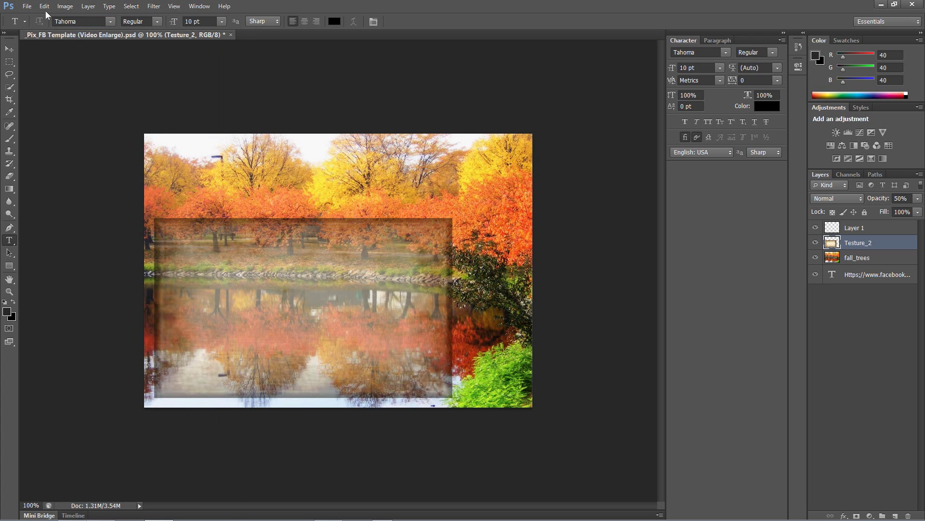
Set the text font to Rockwell Extra Bold and the font size to 24 pt.
key("alt+Down")
key("Down")
key("Down")
key("Down")
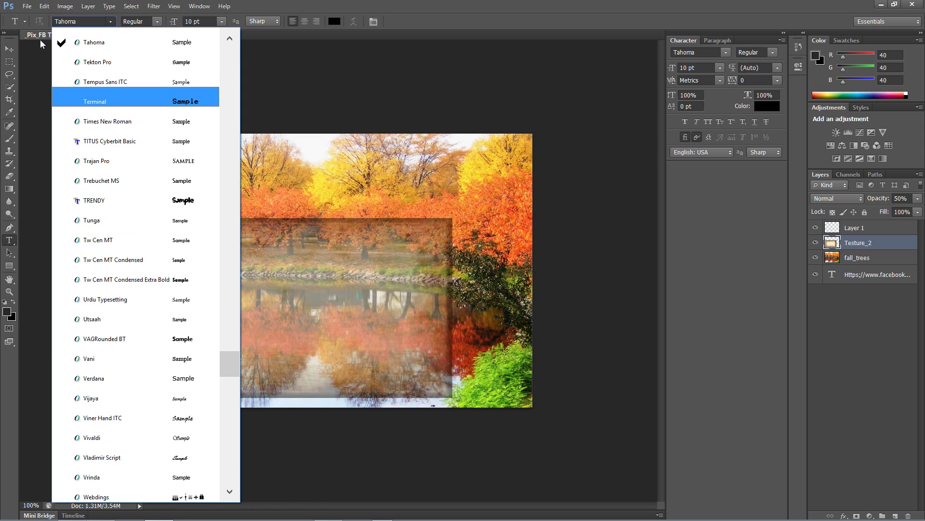
key("Down")
key("Down")
key("Down")
scroll(42, 61, "up", 1)
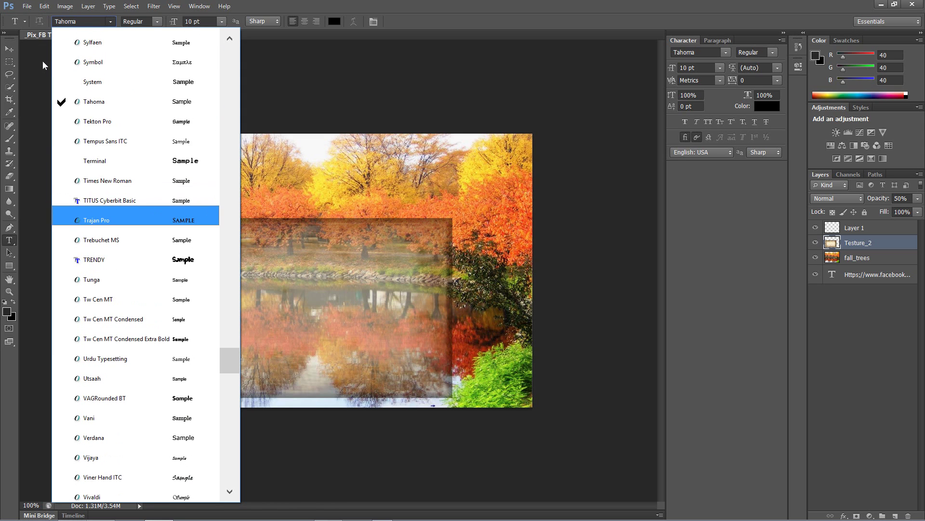
scroll(42, 61, "up", 5)
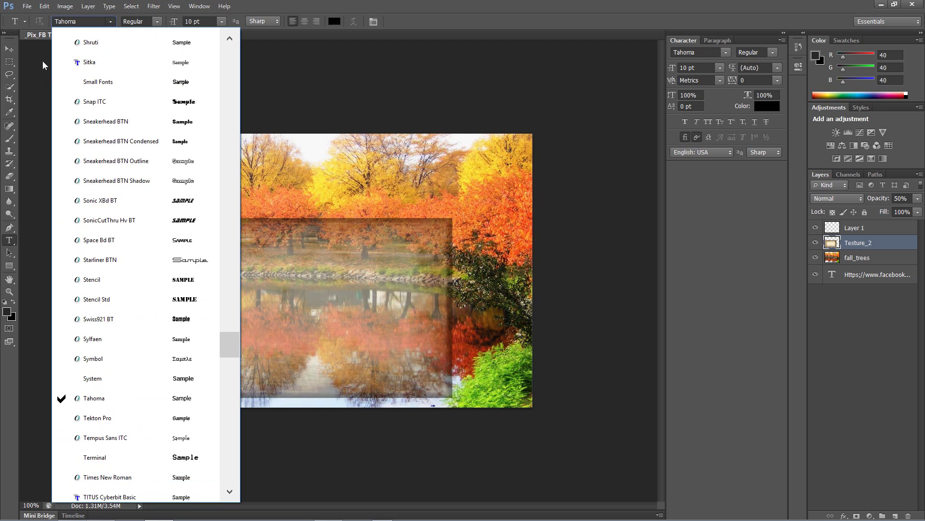
scroll(120, 183, "up", 4)
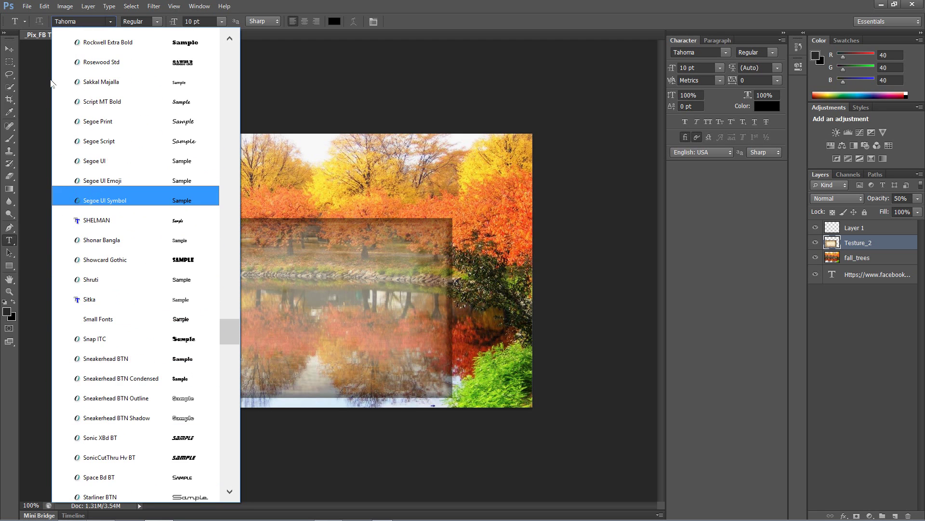
scroll(52, 83, "up", 2)
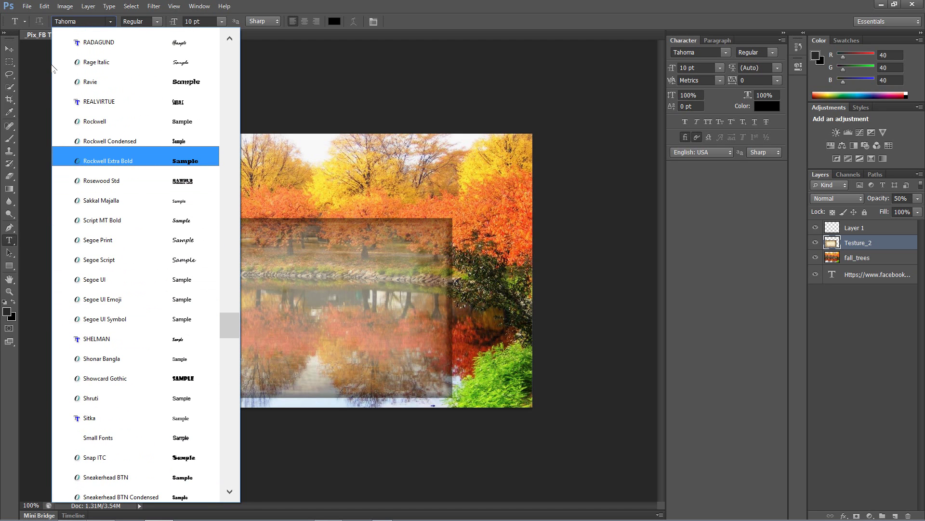
left_click(53, 66)
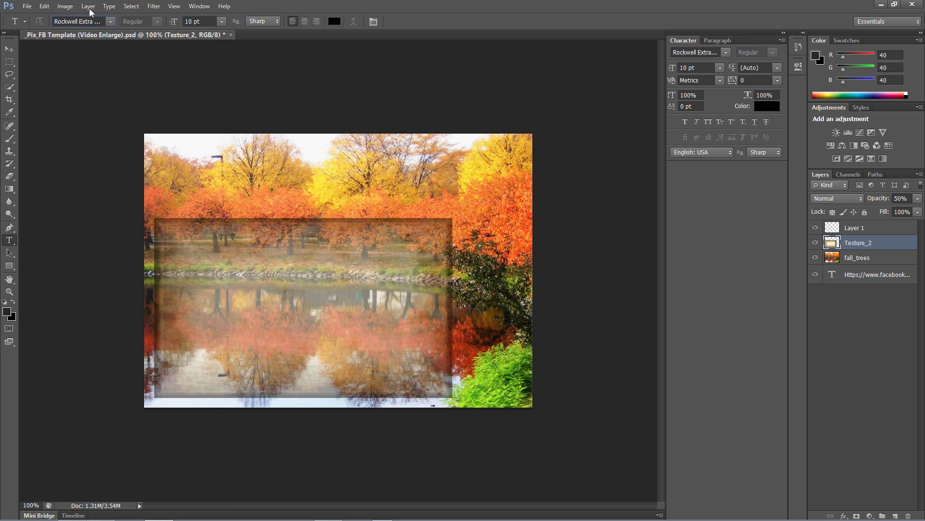
key("alt+Down")
left_click(89, 91)
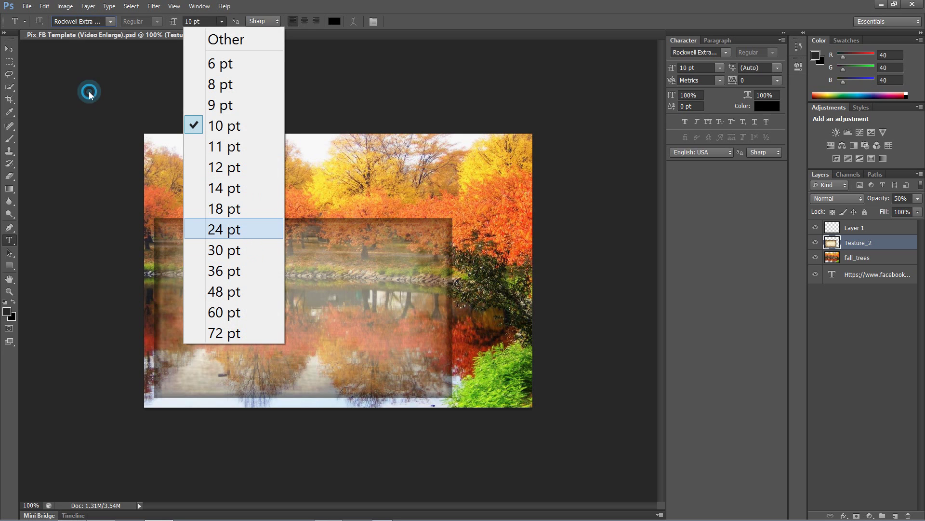
Add the text "Jesus Reigns" in the upper part of the texture panel.
left_click(72, 94)
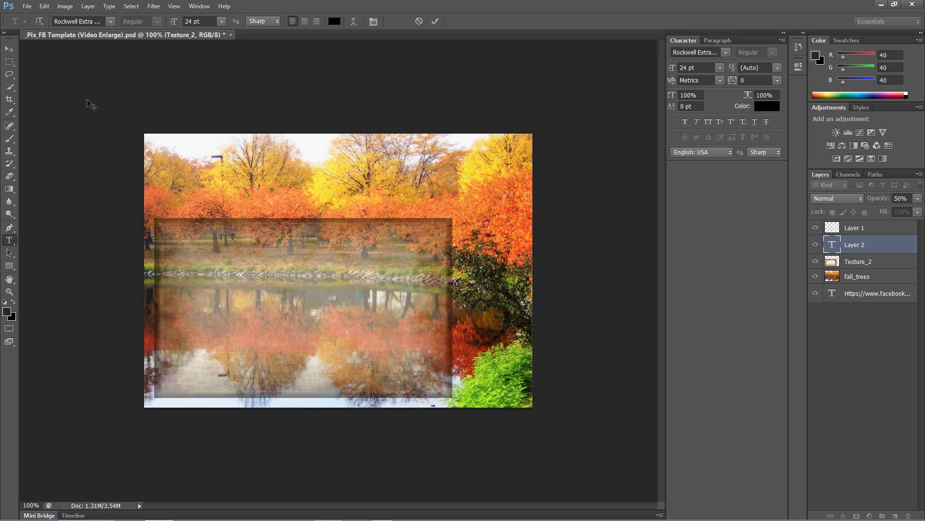
type("Jesus Reigns")
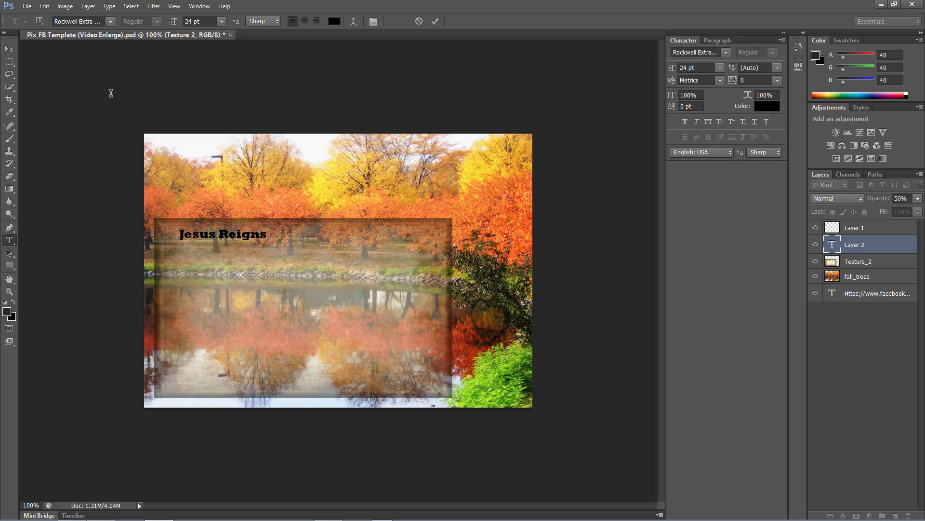
Change the colour of the whole "Jesus Reigns" text to off-white fbfafa and commit the text.
key("shift+Left")
key("shift+Left")
key("shift+Left")
key("shift+Left")
key("shift+Left")
key("shift+Left")
key("shift+Left")
key("shift+Left")
key("shift+Left")
key("shift+Left")
key("shift+Left")
key("shift+Left")
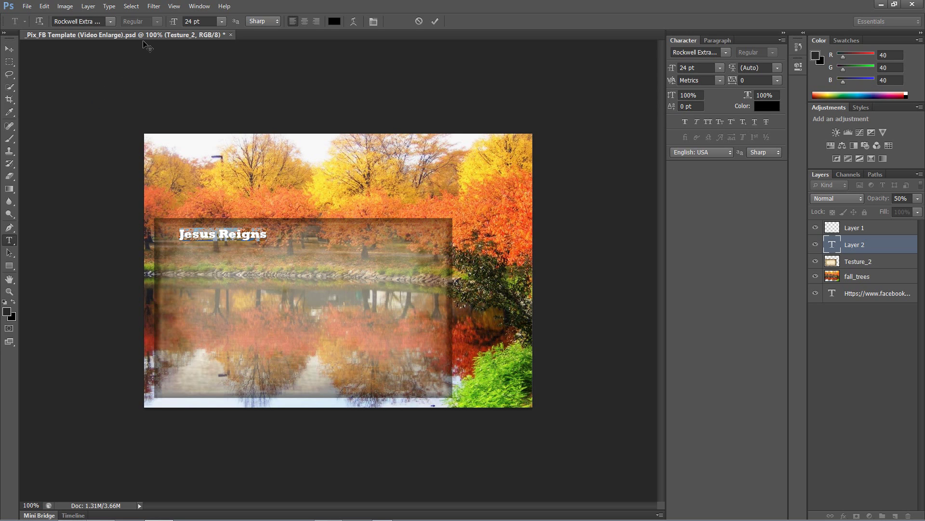
left_click(334, 21)
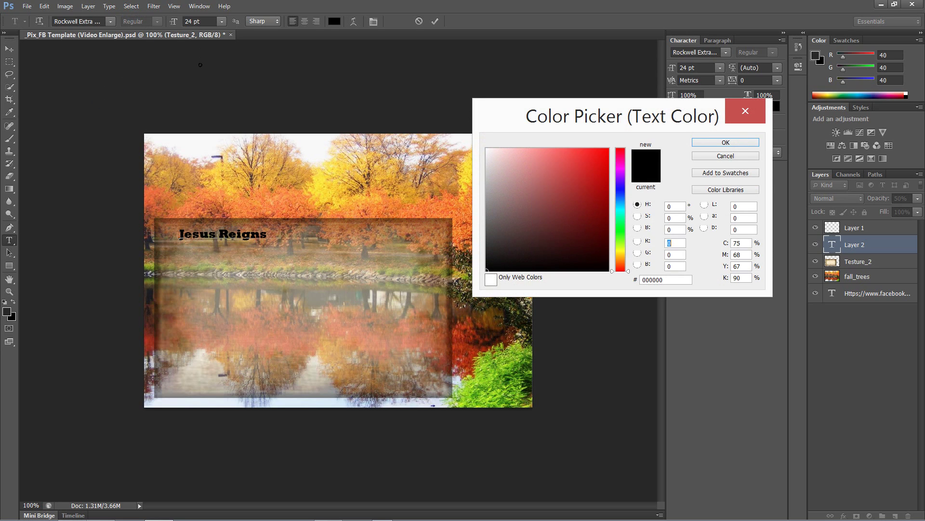
left_click(193, 59)
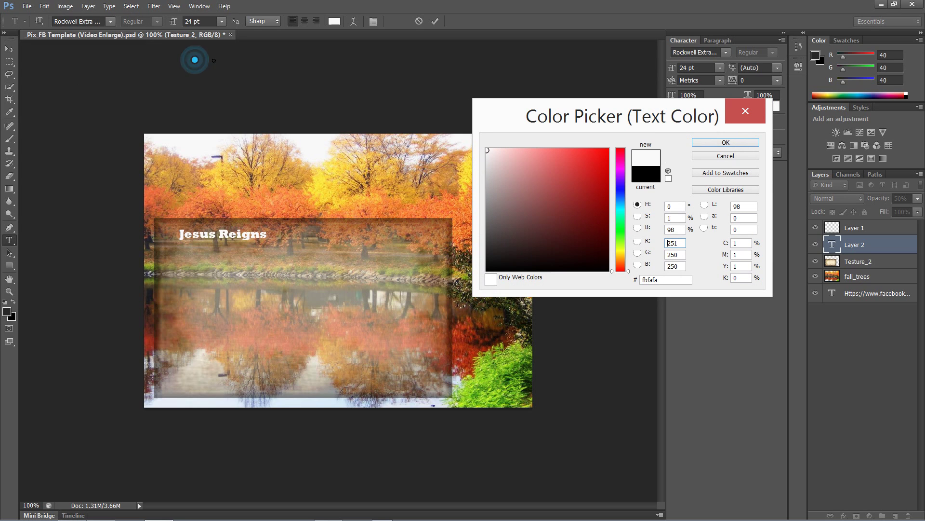
key("Return")
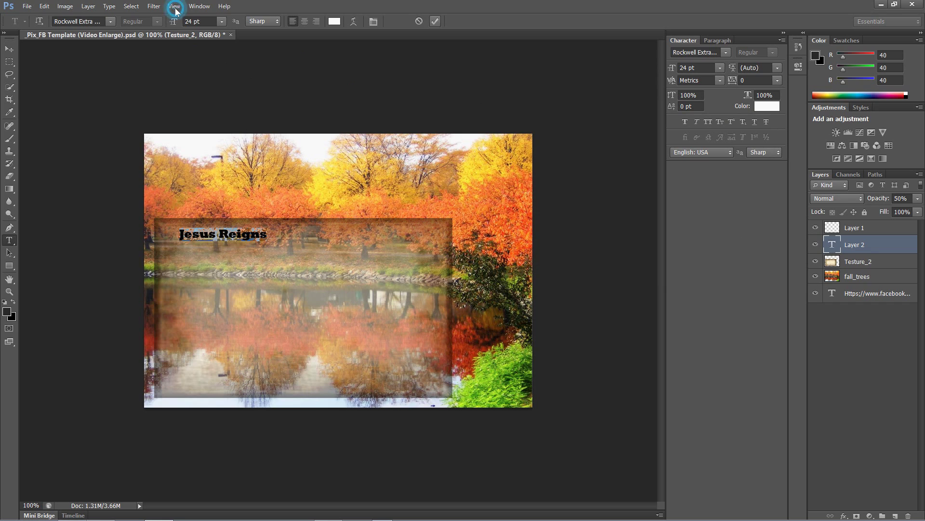
key("ctrl+Return")
Scale the "Jesus Reigns" text to about 312% width and 909% height so it spans the upper part of the panel.
left_click(9, 49)
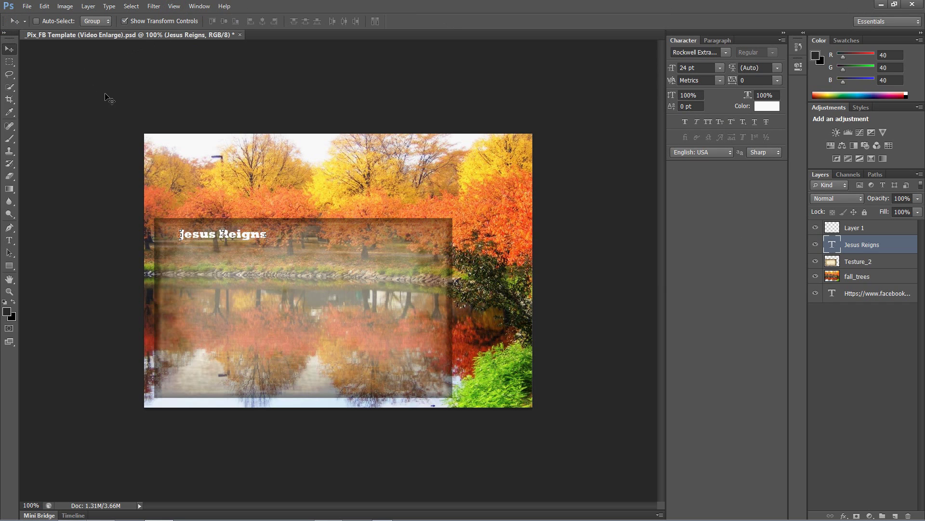
left_click_drag(267, 239, 441, 327)
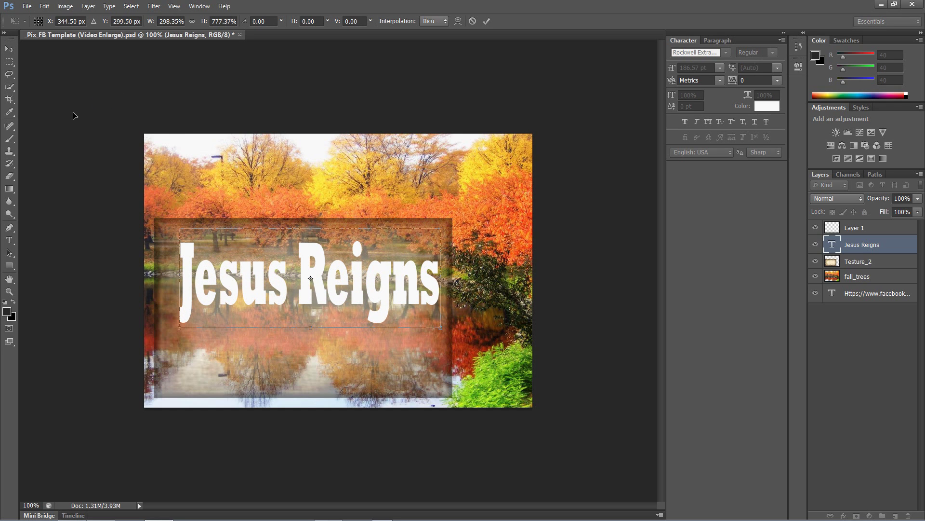
left_click_drag(71, 111, 122, 82)
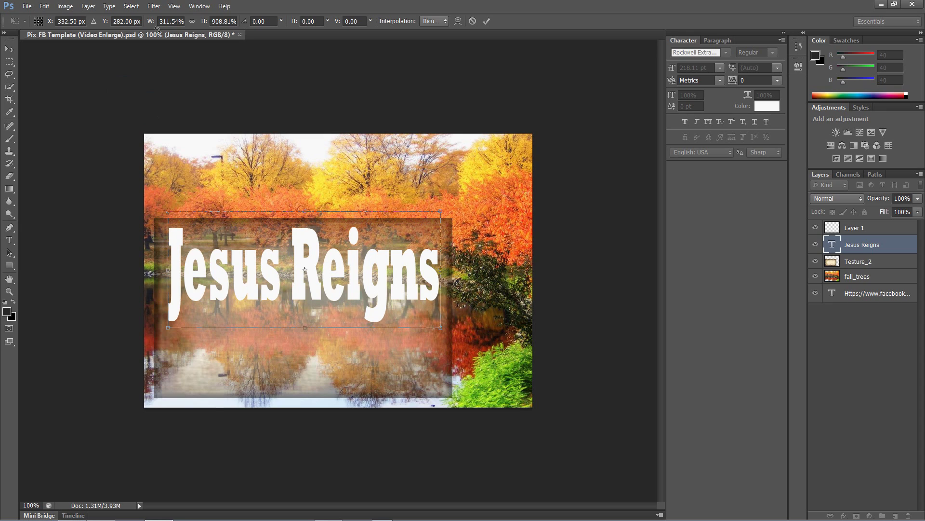
key("Return")
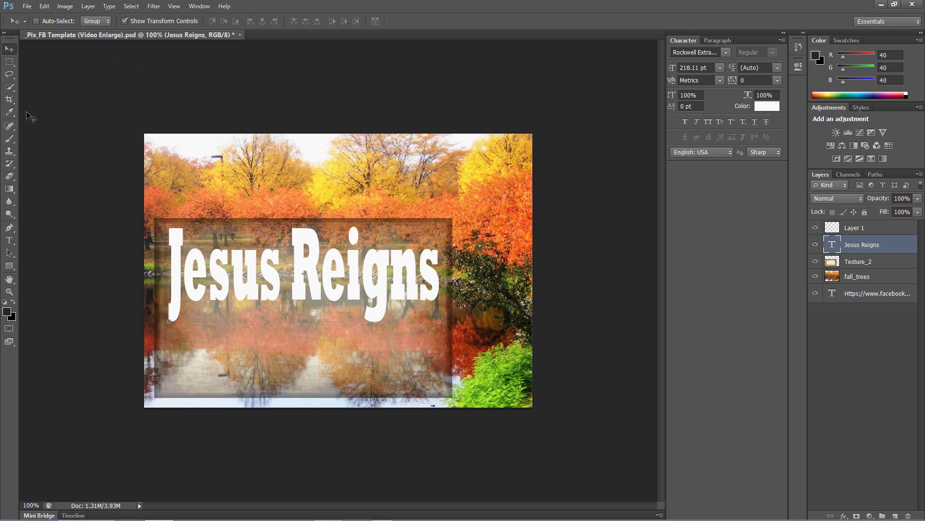
key("t")
key("Return")
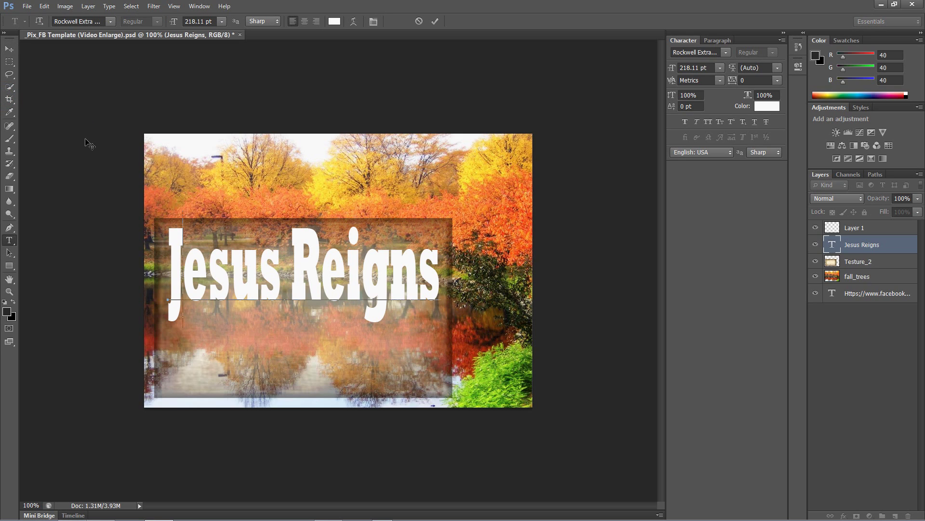
key("ctrl")
type("All glory to your")
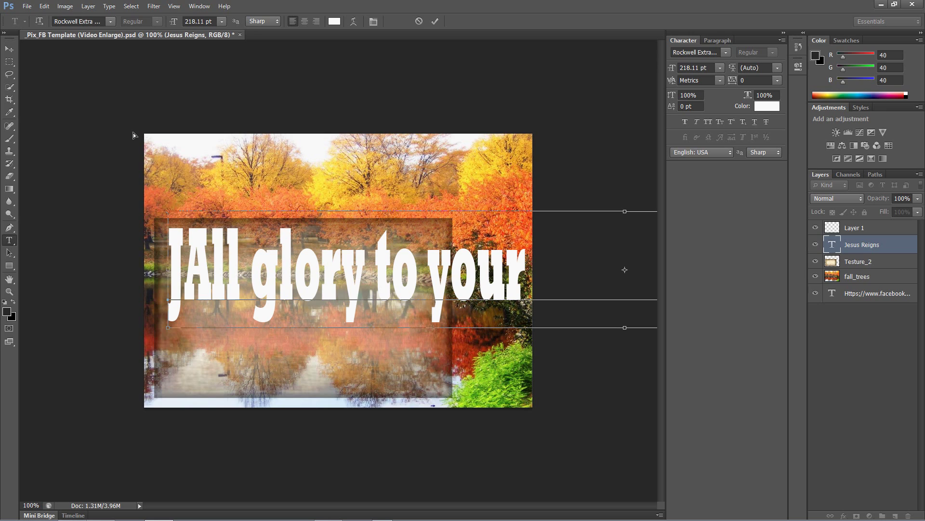
key("ctrl+z")
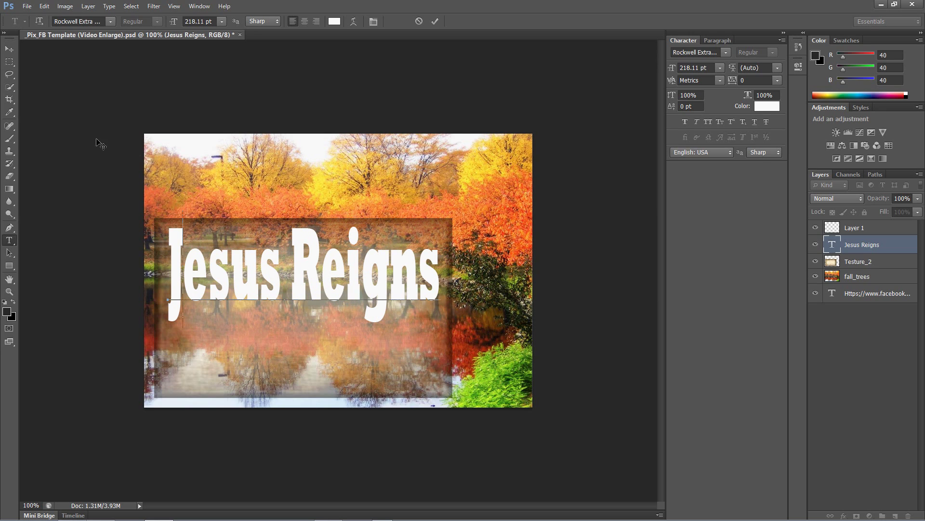
left_click(169, 6)
key("Escape")
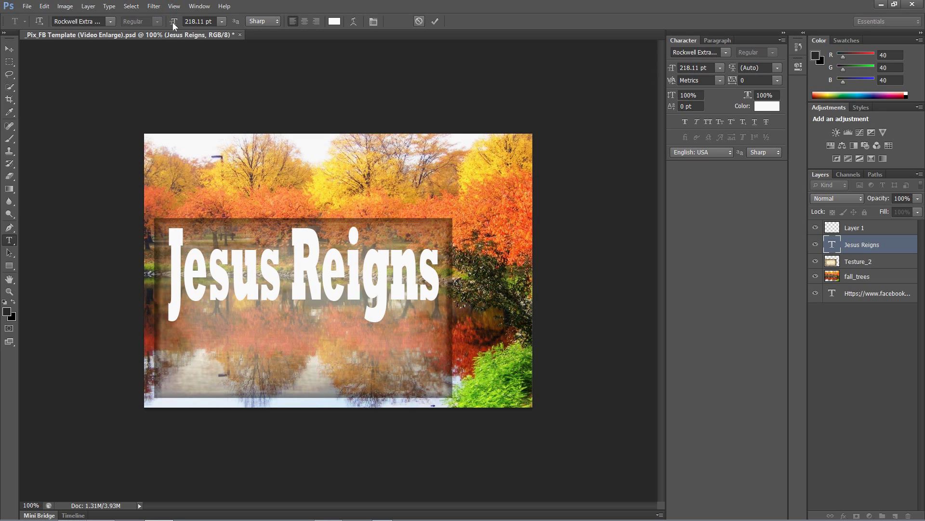
Below "Jesus Reigns", add a separate text reading "All glory to your name forever", broken into two lines after "your".
left_click(78, 136)
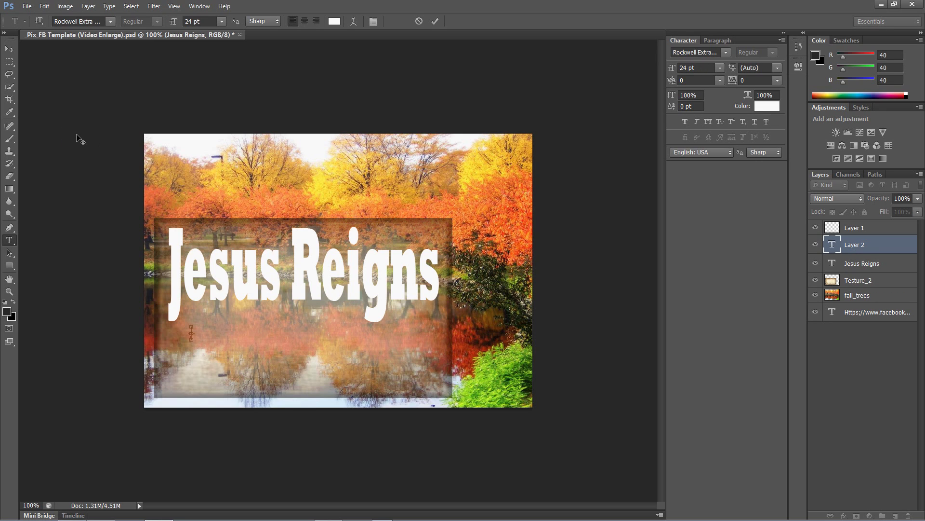
type("All glory to your name forever")
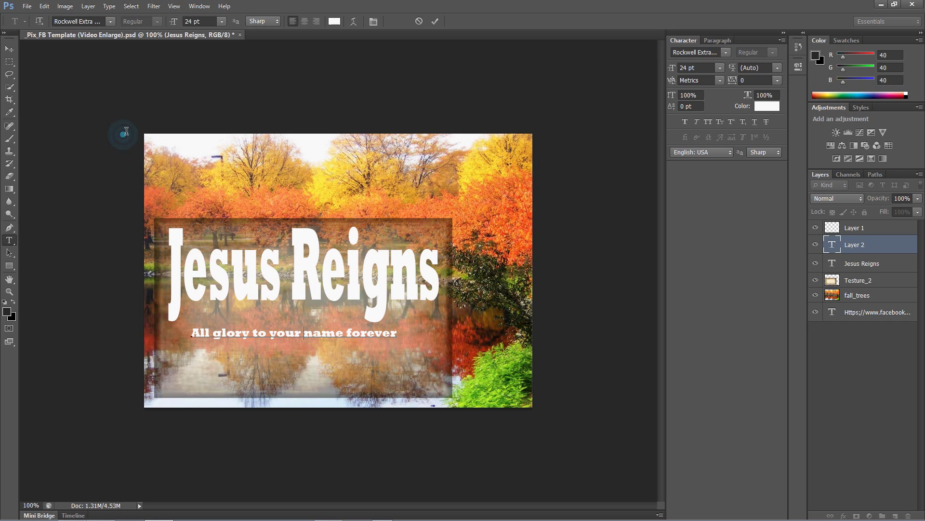
key("Return")
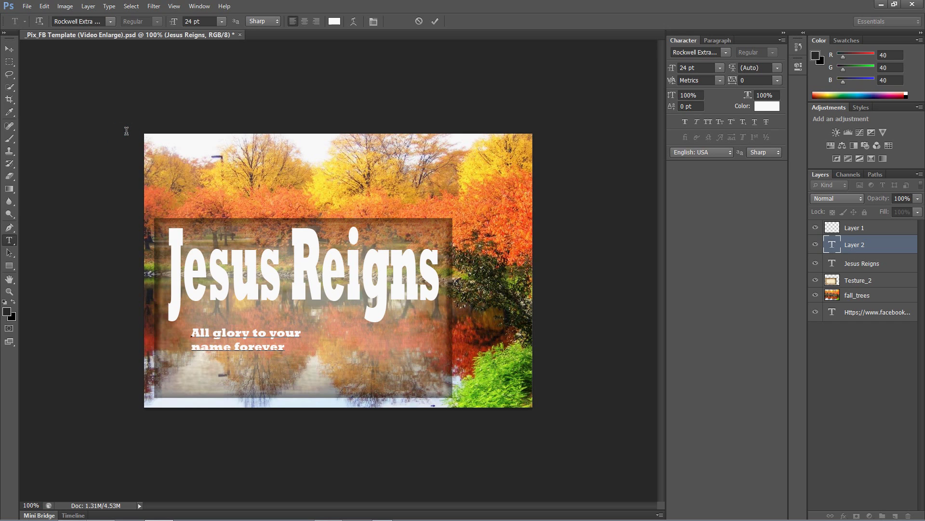
left_click(174, 12)
Scale the "All glory to your name forever" text to about 237% width and 318% height, filling the panel below the title.
left_click(9, 49)
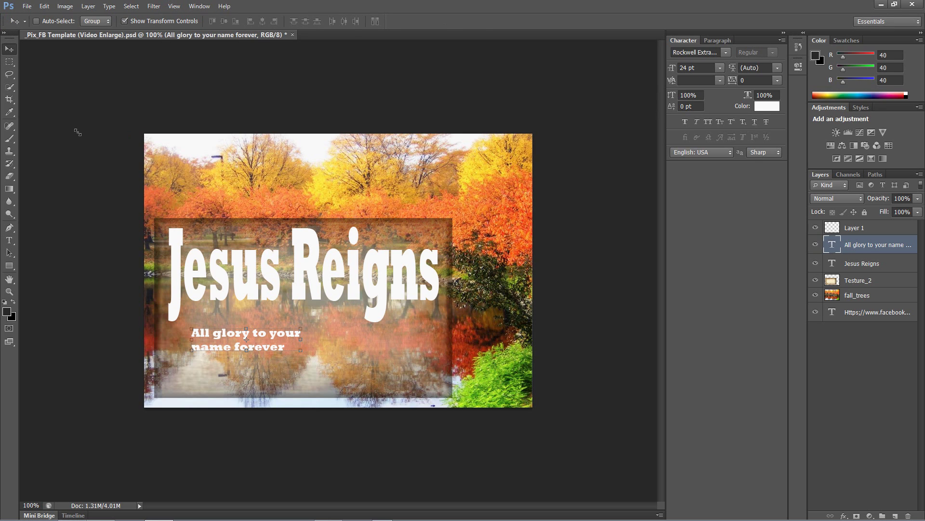
key("ctrl+t")
left_click_drag(76, 129, 75, 120)
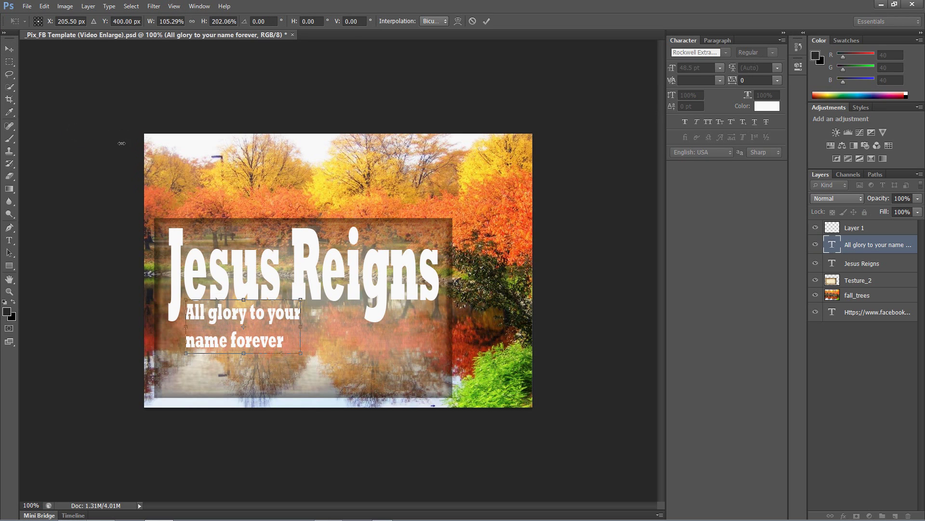
left_click_drag(120, 141, 160, 147)
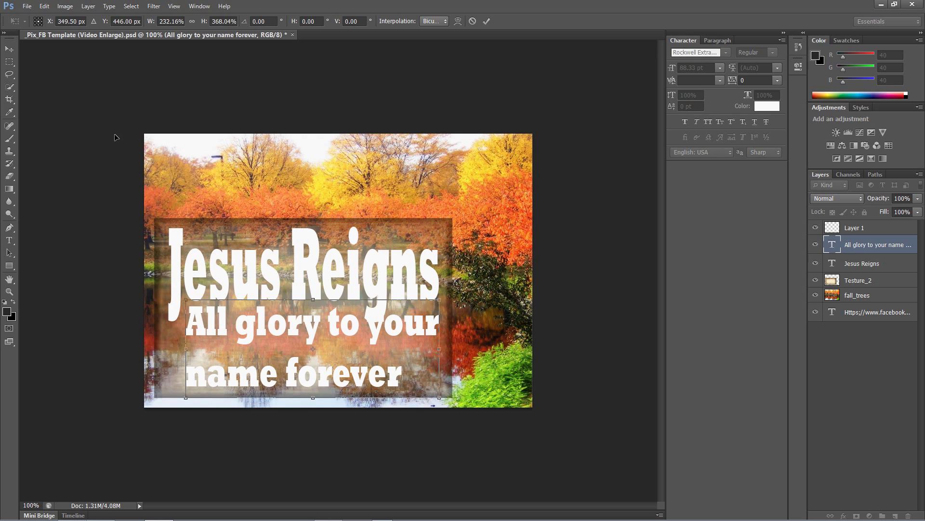
left_click_drag(124, 120, 125, 122)
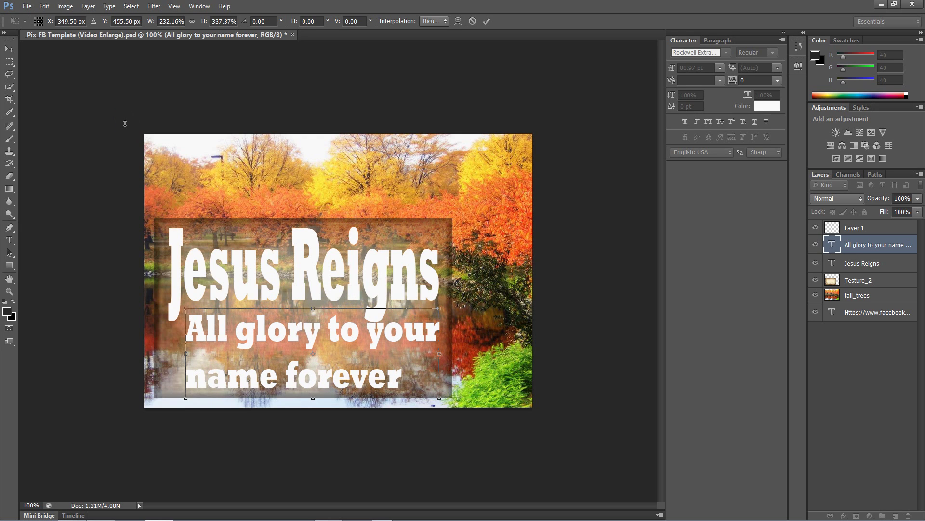
left_click_drag(74, 141, 72, 141)
left_click_drag(124, 124, 124, 129)
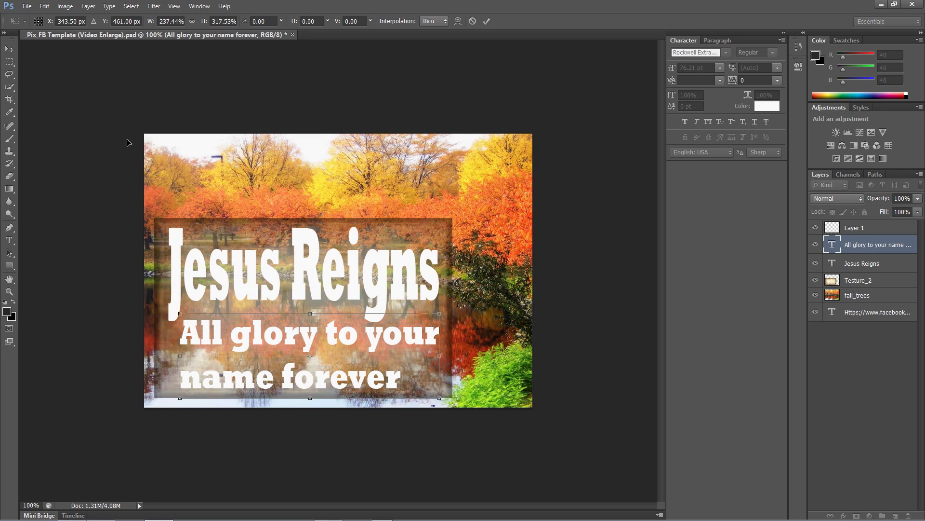
left_click(348, 106)
left_click(348, 106)
key("Return")
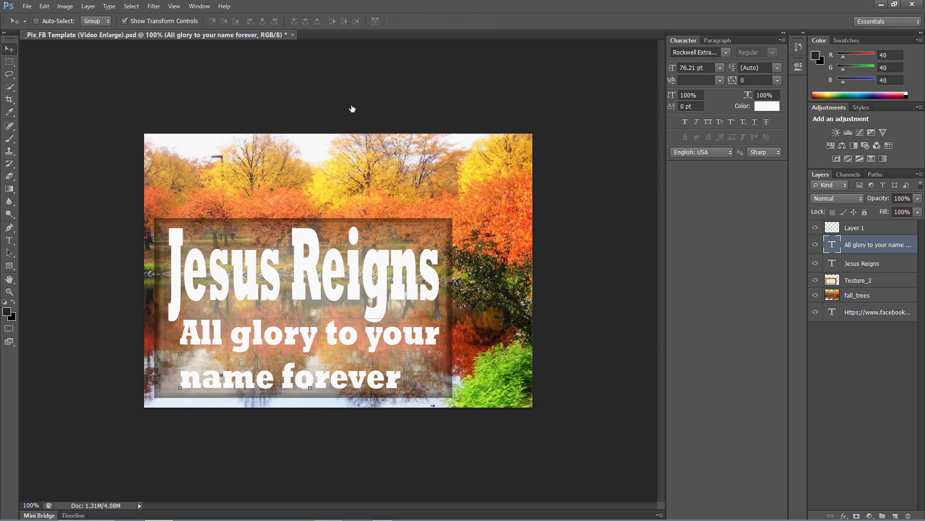
Enable a Drop Shadow in the Jesus Reigns layer's blending options and open the shadow's settings.
right_click(351, 107)
key("Down")
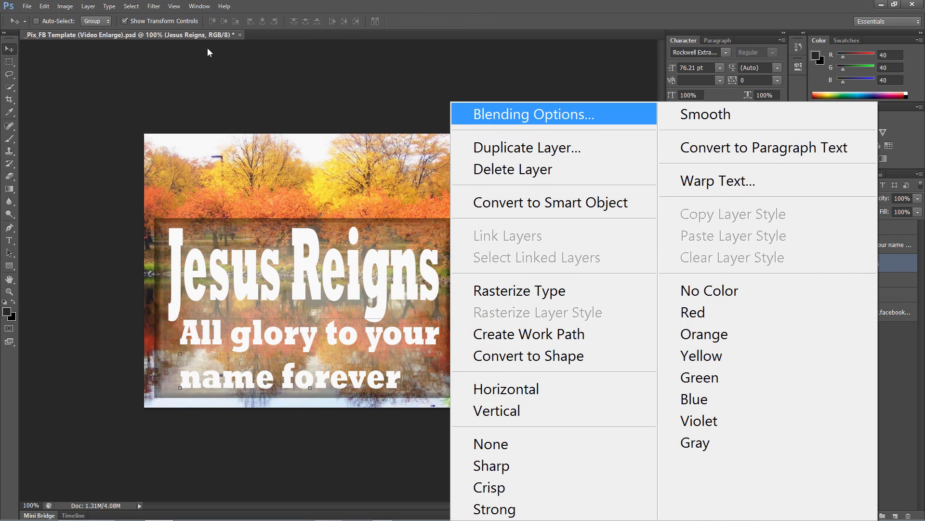
key("Return")
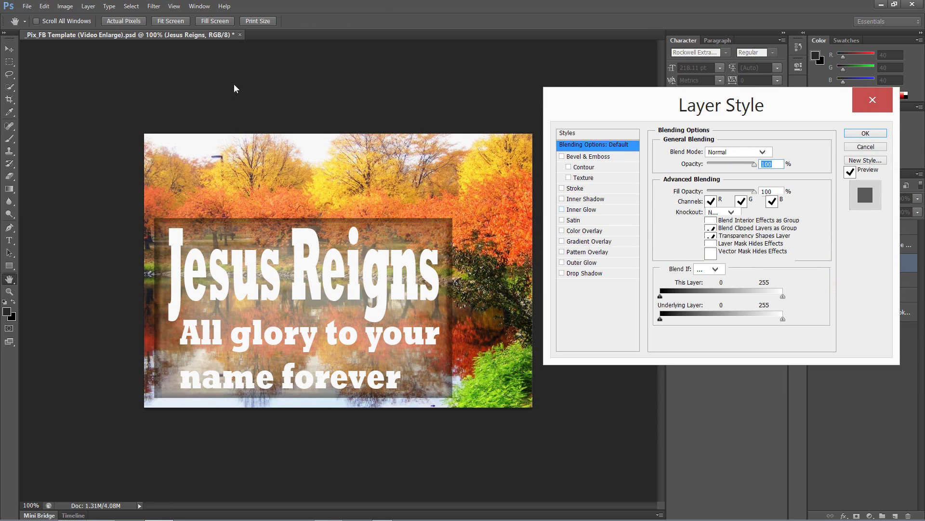
left_click(225, 109)
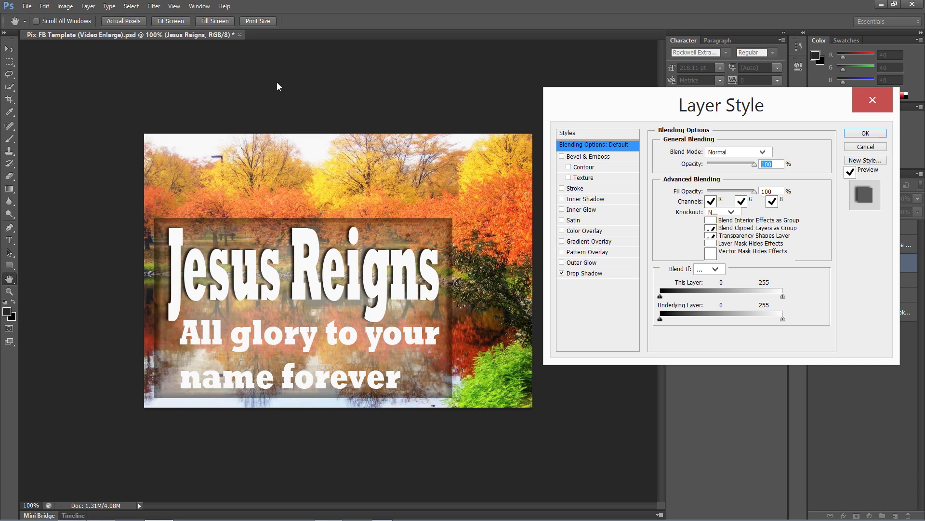
left_click(307, 78)
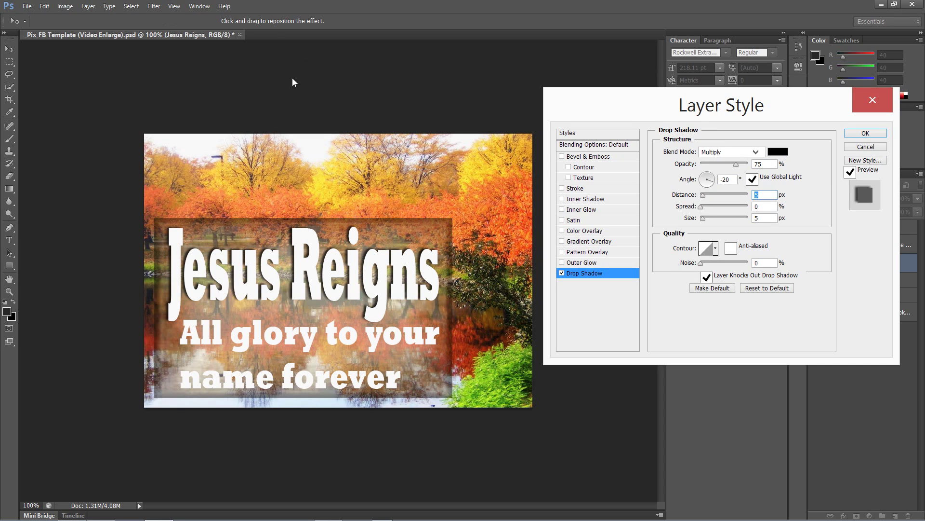
Set the drop shadow's distance to 10 px and size to 0 px, and apply the style.
type("10")
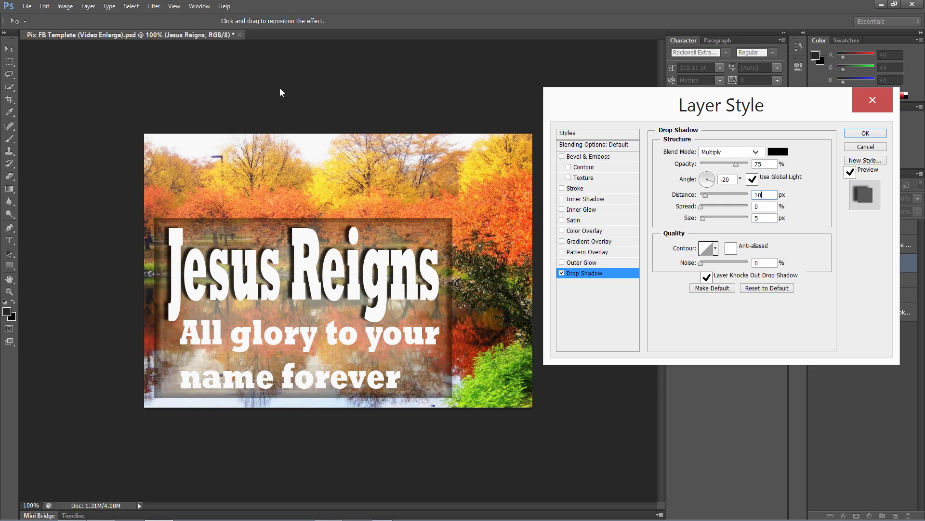
key("Tab")
key("Tab")
type("3")
left_click(282, 91)
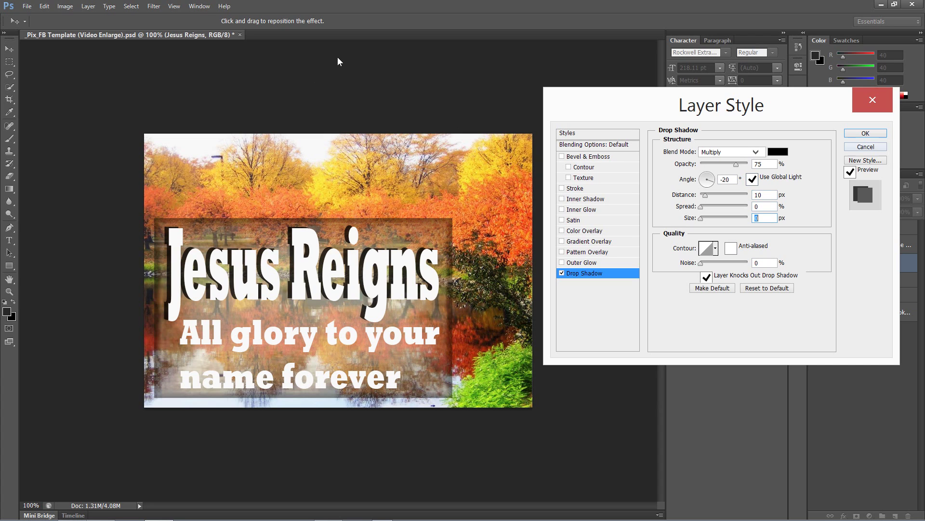
key("Return")
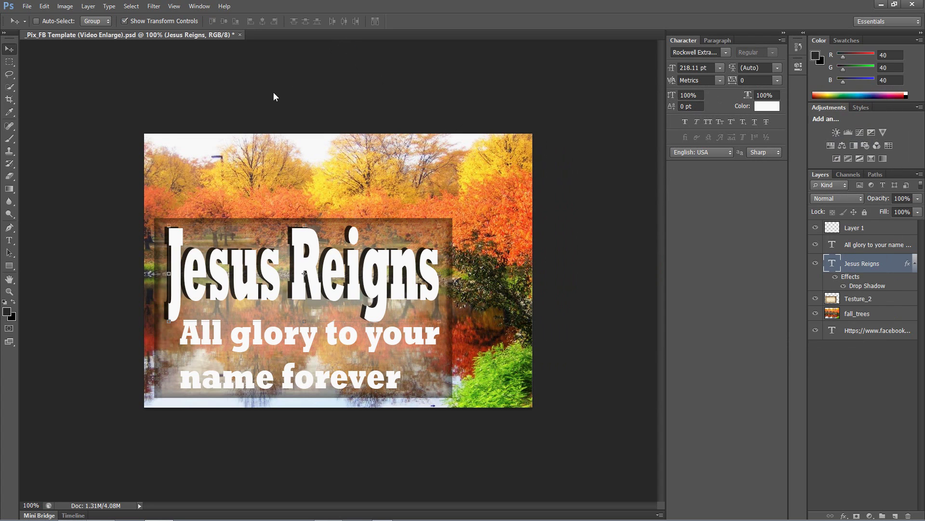
Copy the Jesus Reigns layer's style and paste it onto the "All glory to your name forever" layer.
right_click(344, 103)
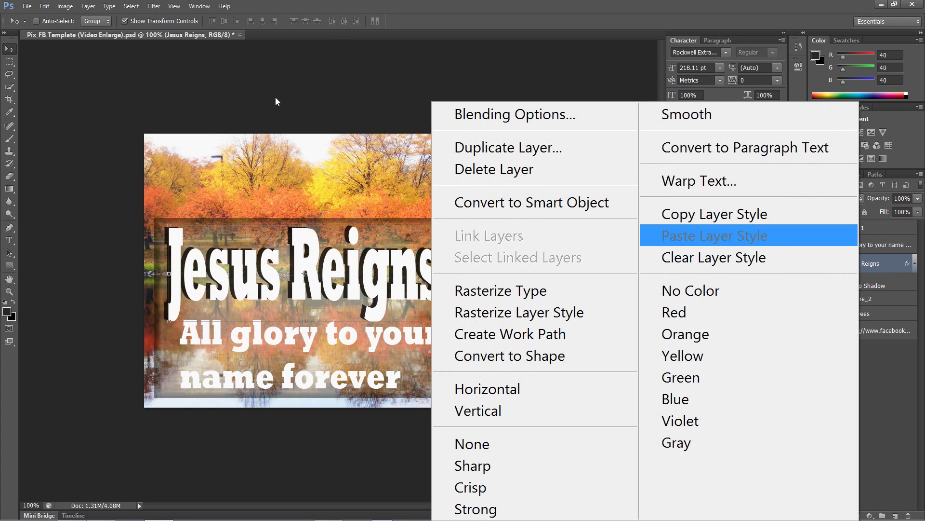
left_click(285, 88)
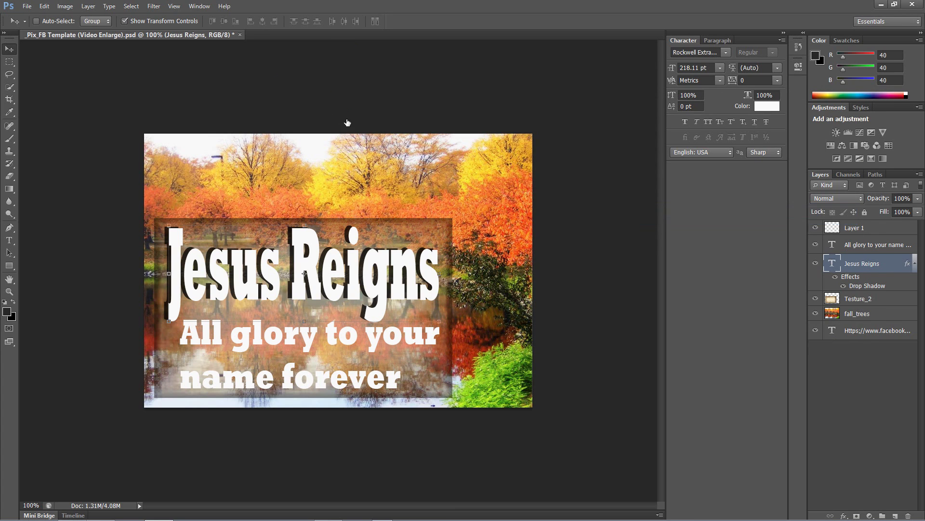
key("alt+bracketright")
right_click(347, 102)
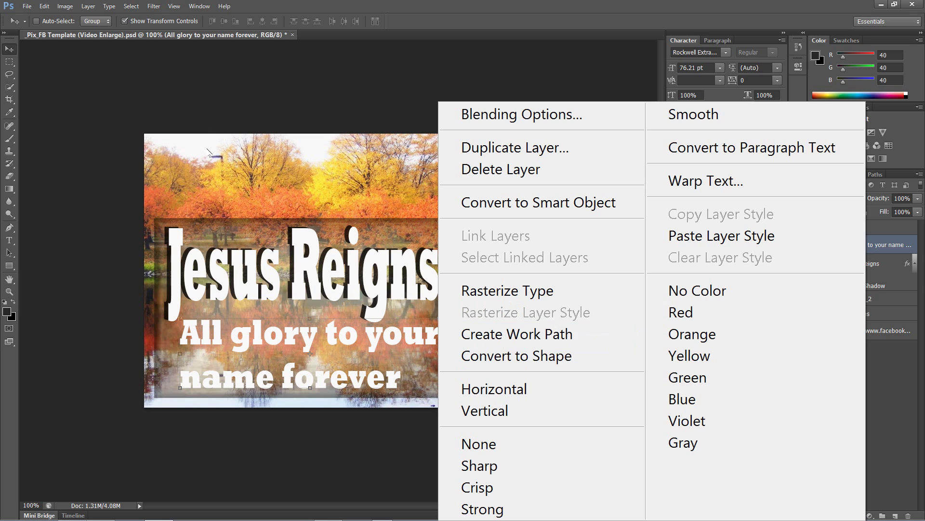
left_click(274, 92)
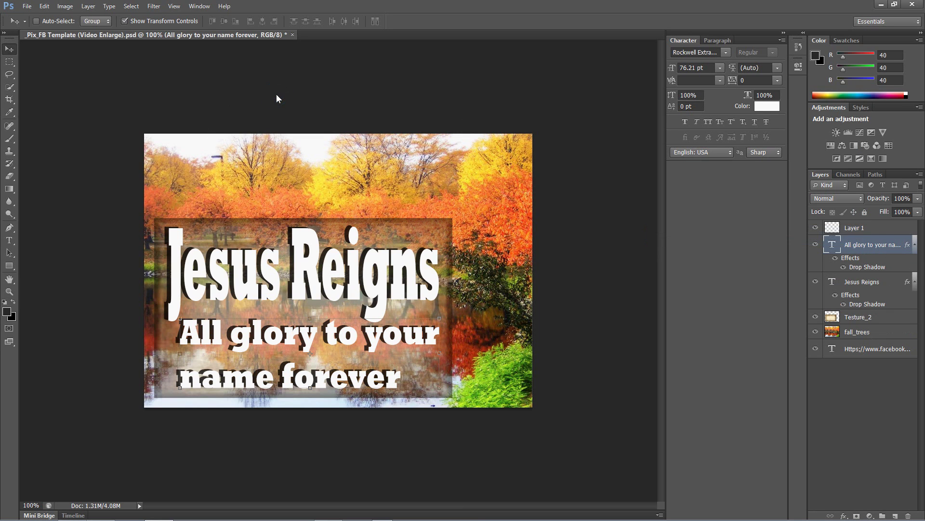
Set the drop shadow distance of the "All glory to your name forever" layer to 7 px and apply the style.
right_click(343, 96)
key("Down")
key("Return")
left_click(236, 109)
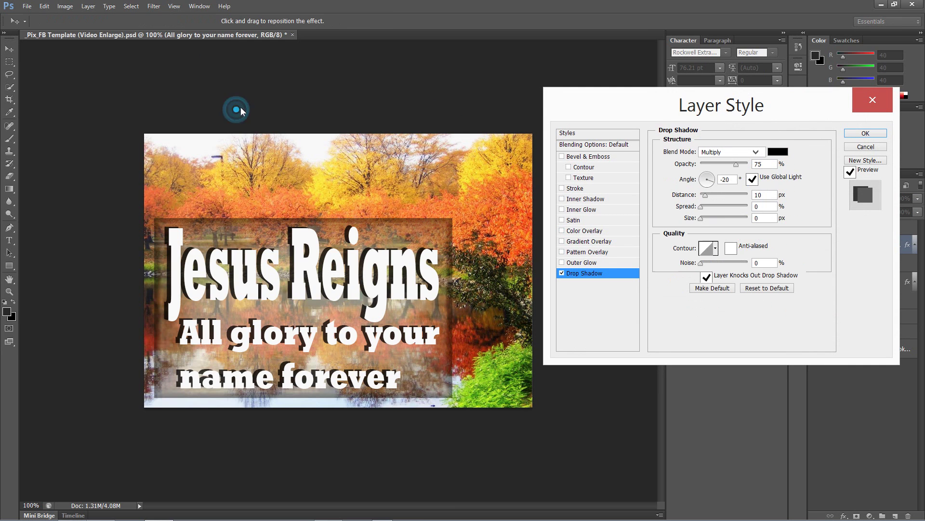
left_click(299, 76)
type("7")
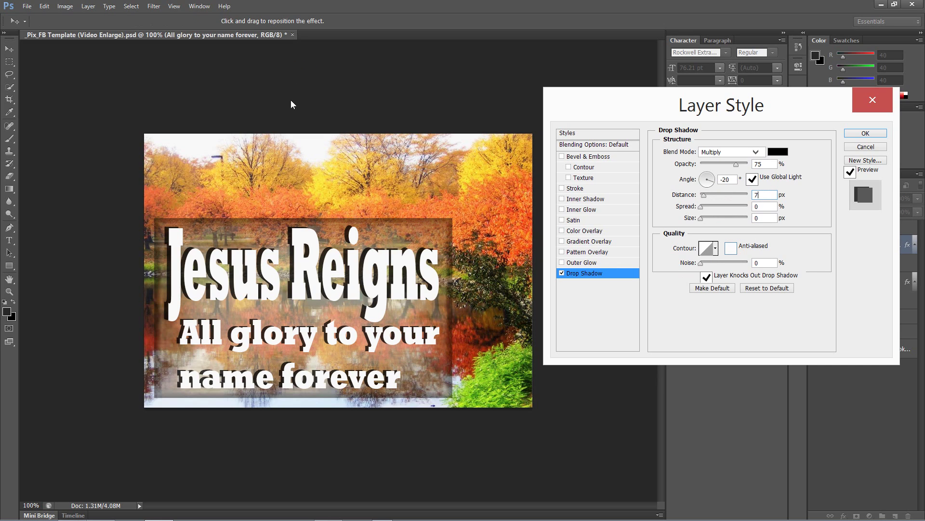
left_click(344, 54)
key("Return")
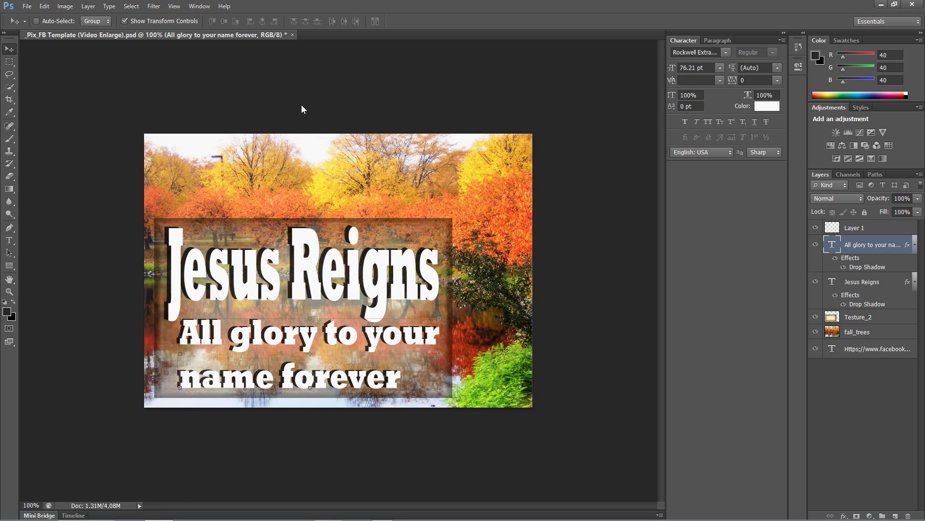
Select the Testure_2 layer and duplicate it.
left_click(350, 126)
key("alt+bracketleft")
key("alt+bracketleft")
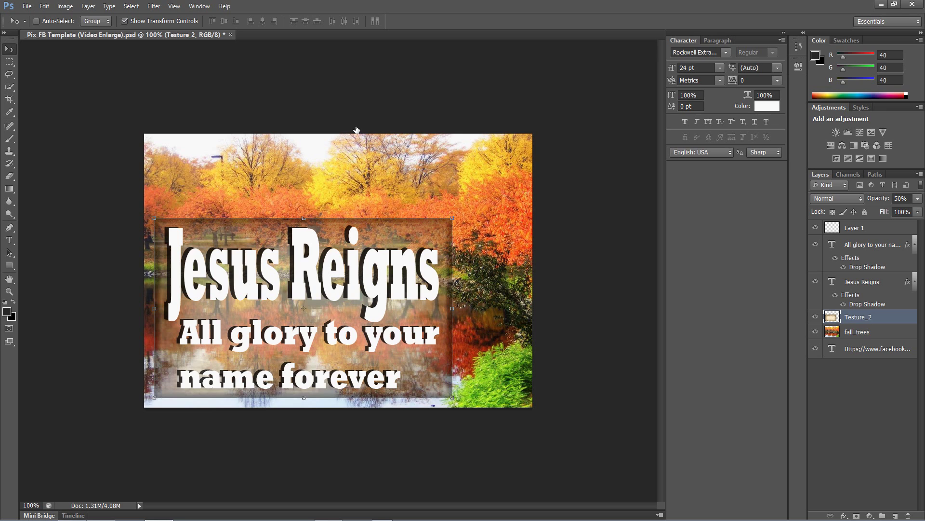
key("ctrl+j")
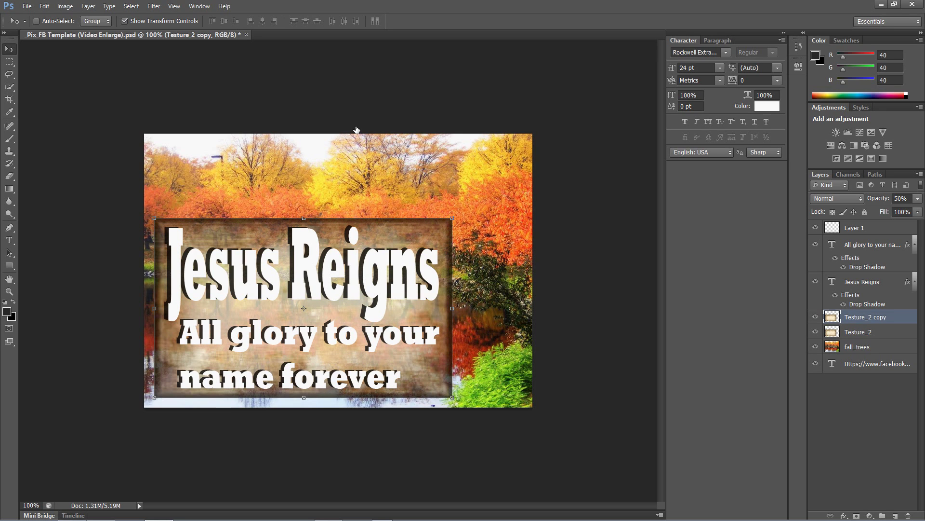
Scale the Testure_2 copy to about 33.6% width and 16.9% height, placing it on top of the large panel's right end.
left_click_drag(62, 160, 163, 78)
key("Right")
key("Right")
key("Right")
key("Right")
key("Right")
key("Up")
key("Down")
key("Left")
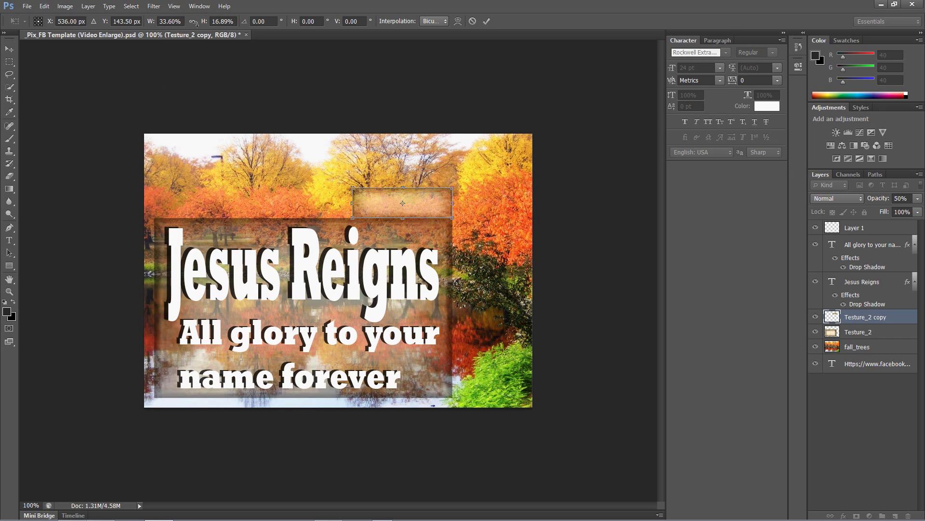
key("Return")
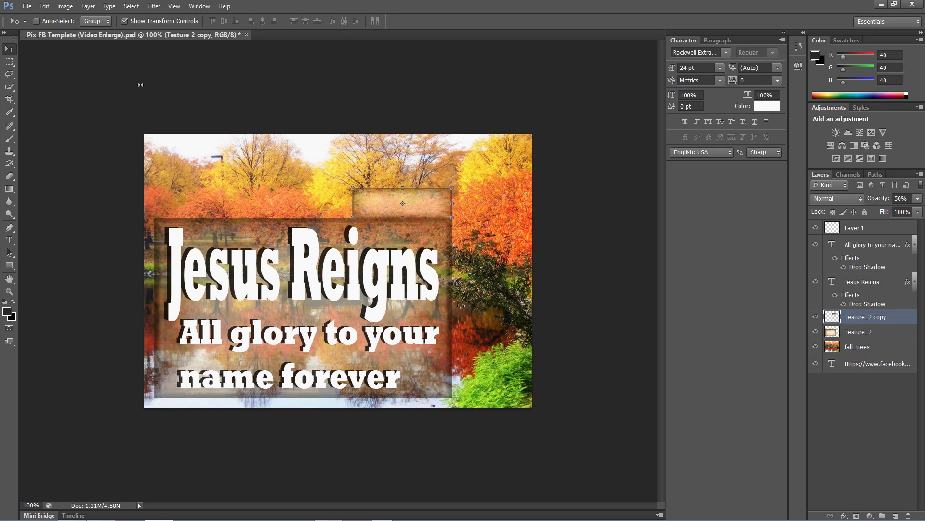
Widen the small texture panel by stretching its left edge outward, keeping its right edge aligned with the large panel.
left_click(141, 81)
left_click_drag(141, 81, 129, 82)
key("Return")
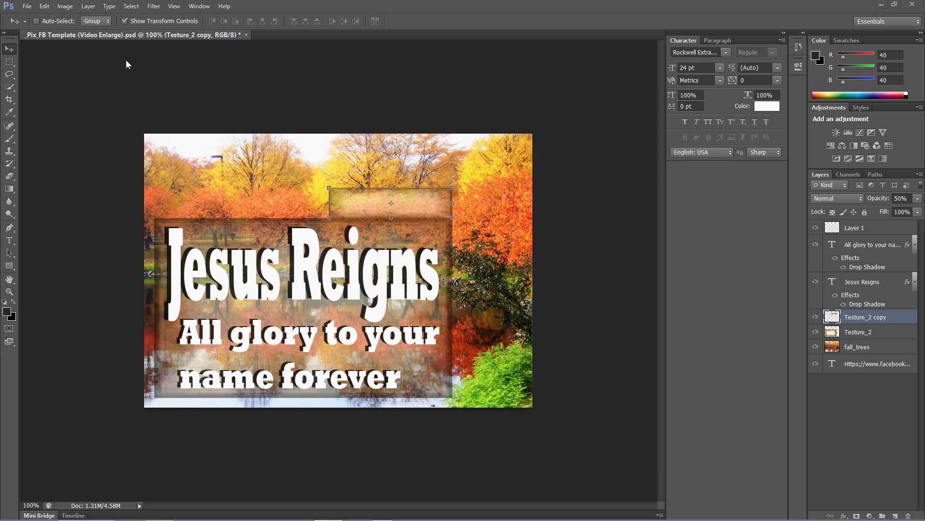
Add the text "Romans 5:1" on the small texture panel above the title.
key("t")
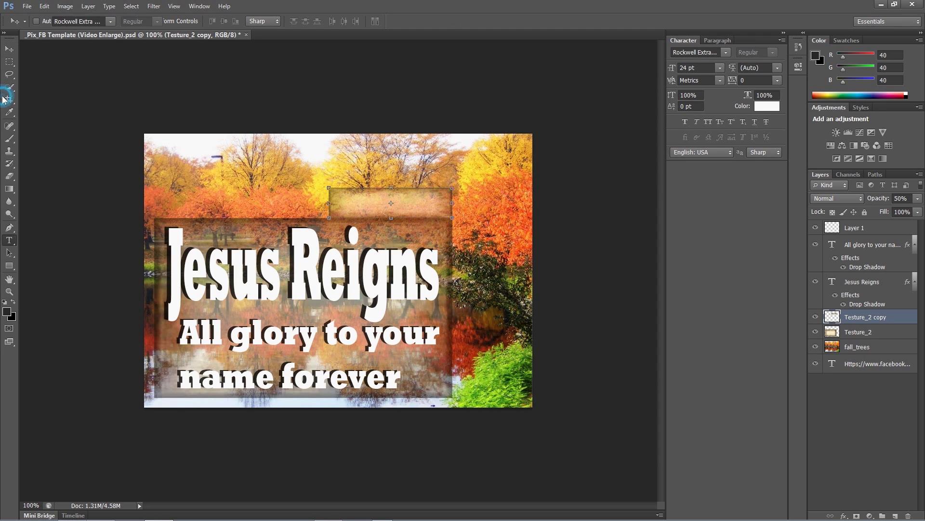
left_click(134, 80)
type("Romans 5:1")
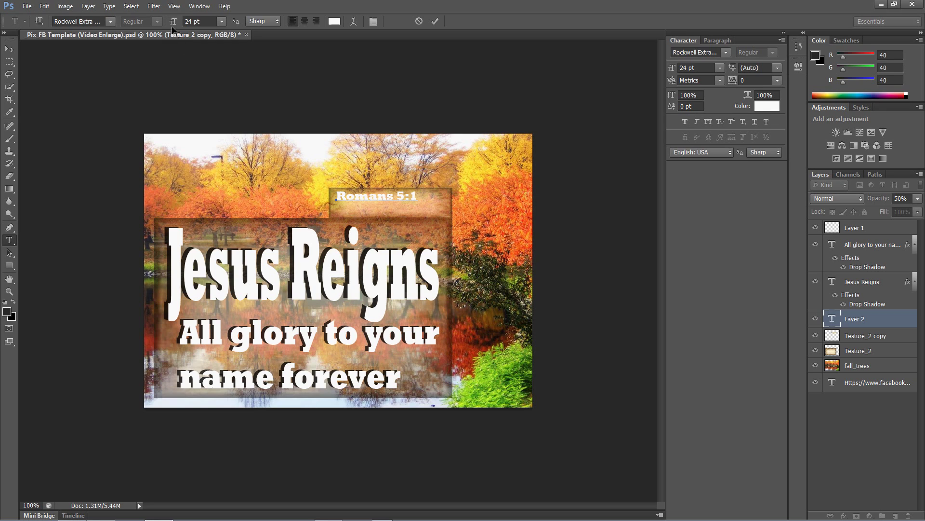
key("ctrl+Return")
key("v")
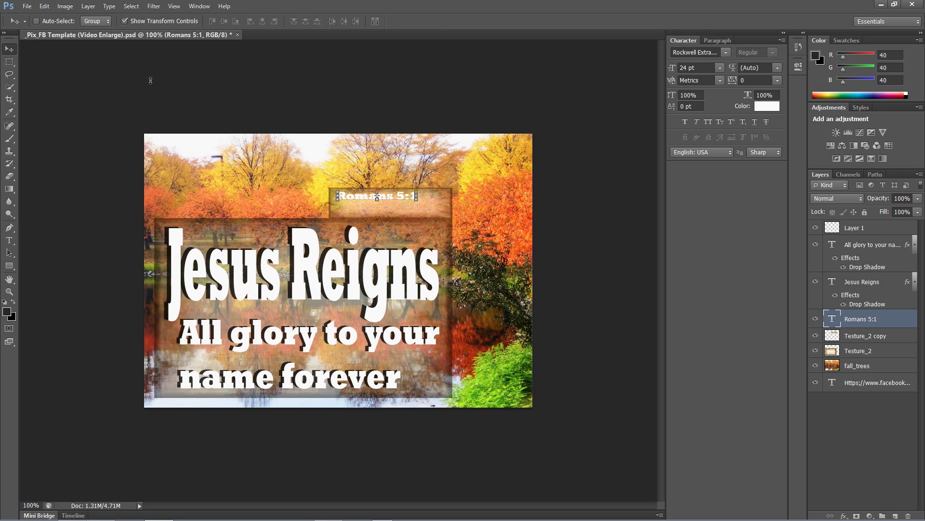
Move the "Romans 5:1" text down and scale it to about 135% width and 237% height, filling the small panel.
key("shift+Down")
key("shift+Down")
key("shift+Down")
key("Down")
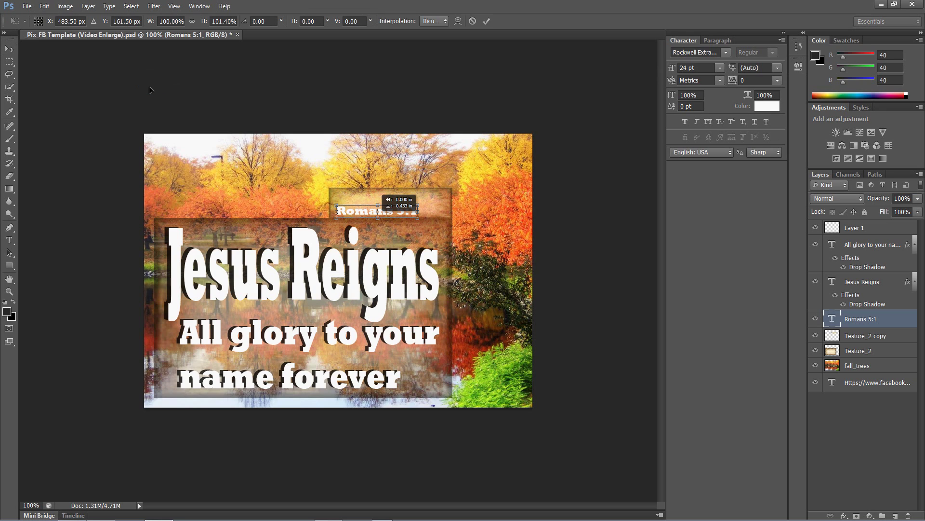
left_click_drag(378, 205, 377, 188)
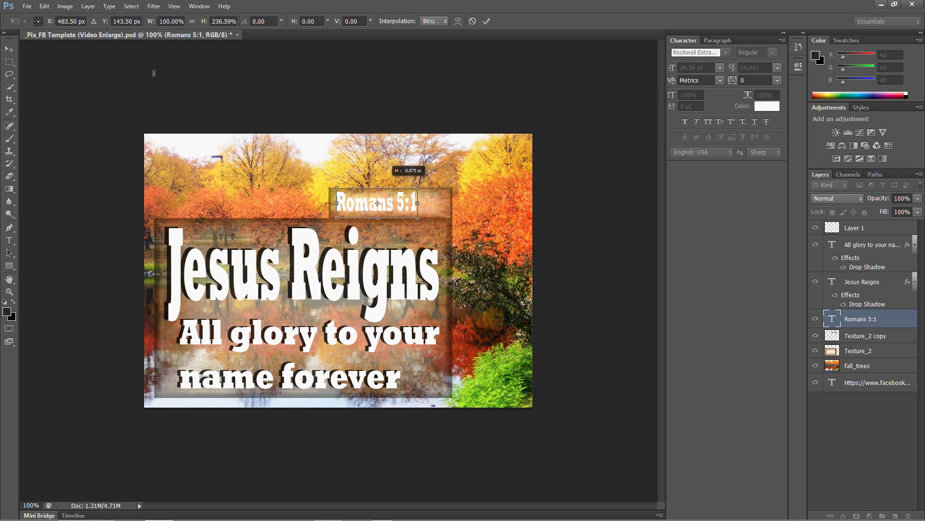
left_click(169, 82)
left_click_drag(169, 82, 179, 82)
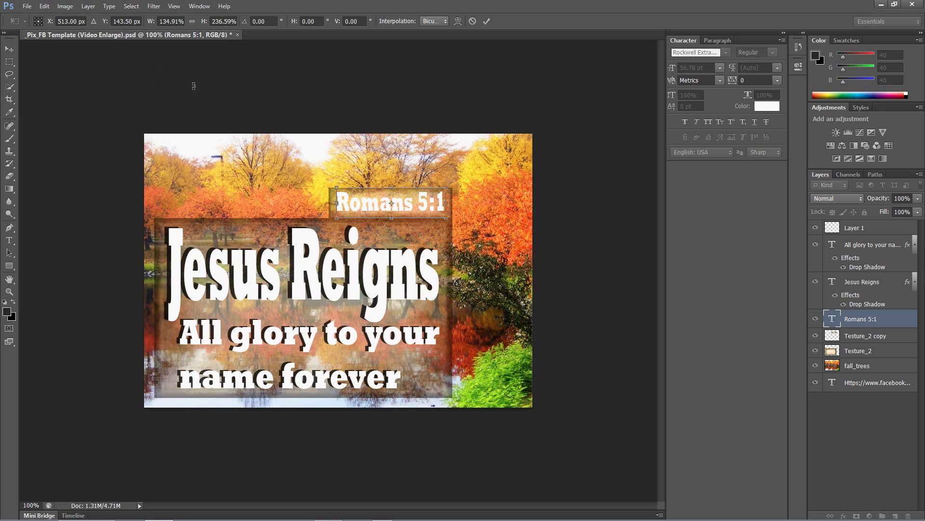
key("Return")
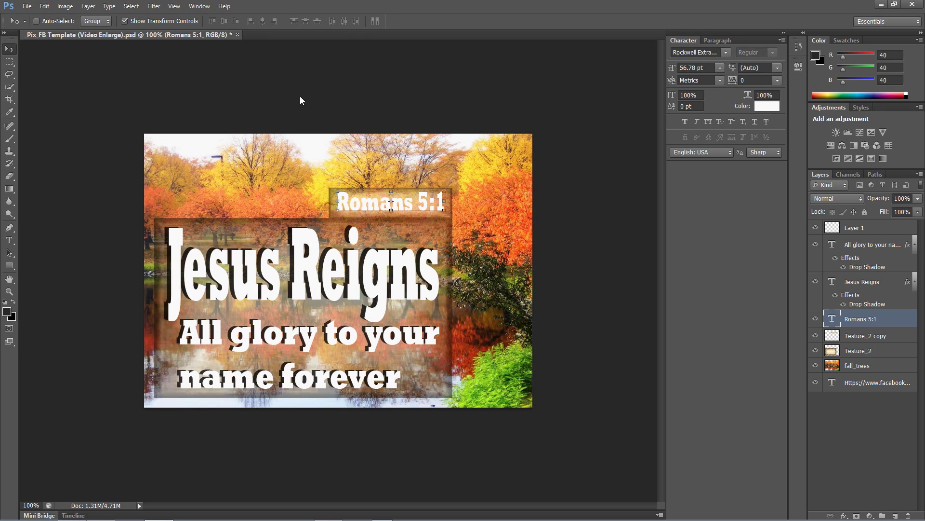
Paste the copied layer style onto the "Romans 5:1" layer and set its drop shadow distance to 5 px.
right_click(345, 129)
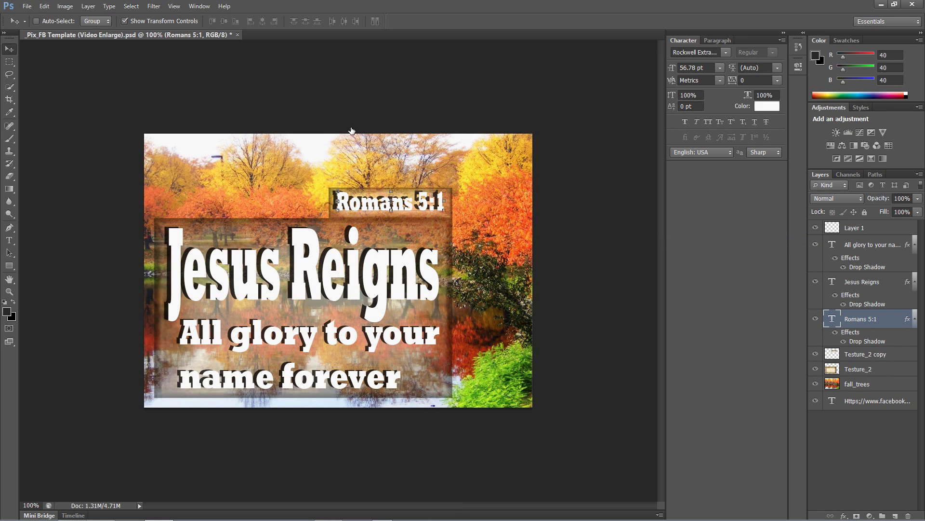
right_click(352, 131)
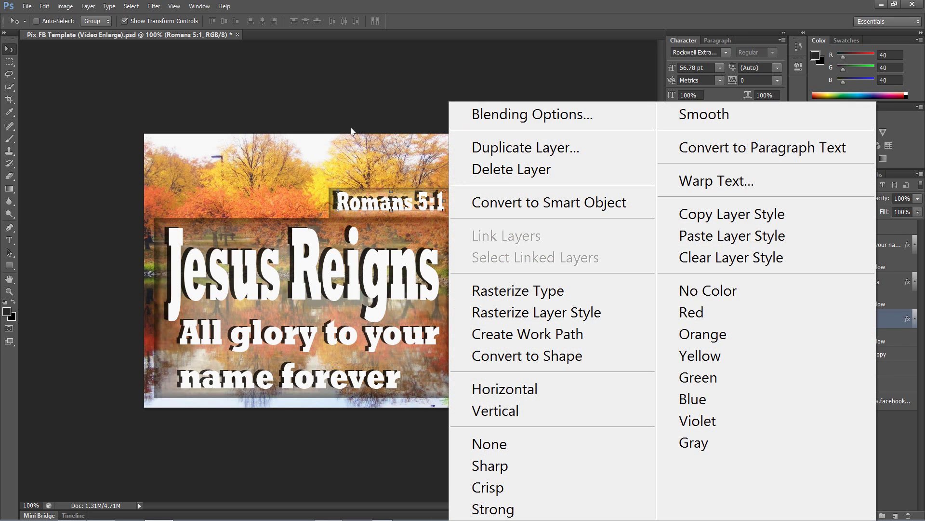
left_click(222, 48)
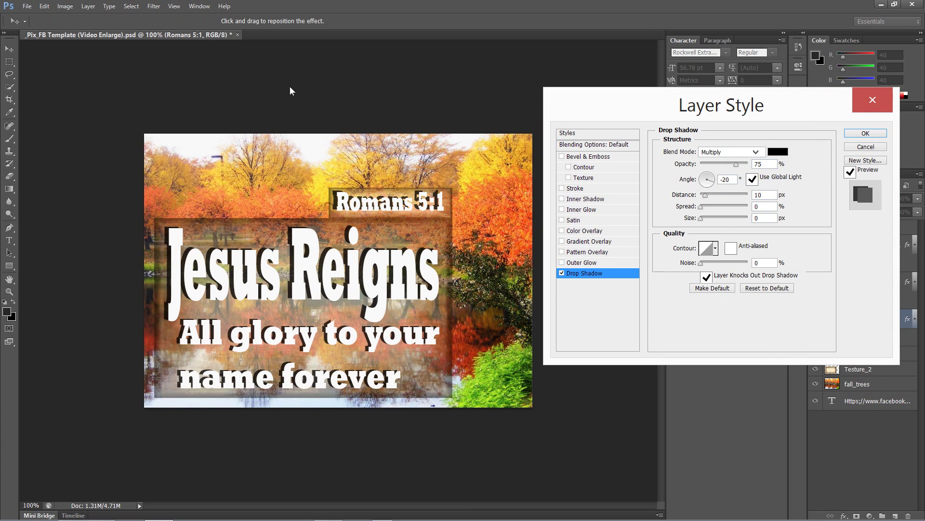
left_click(301, 75)
type("5")
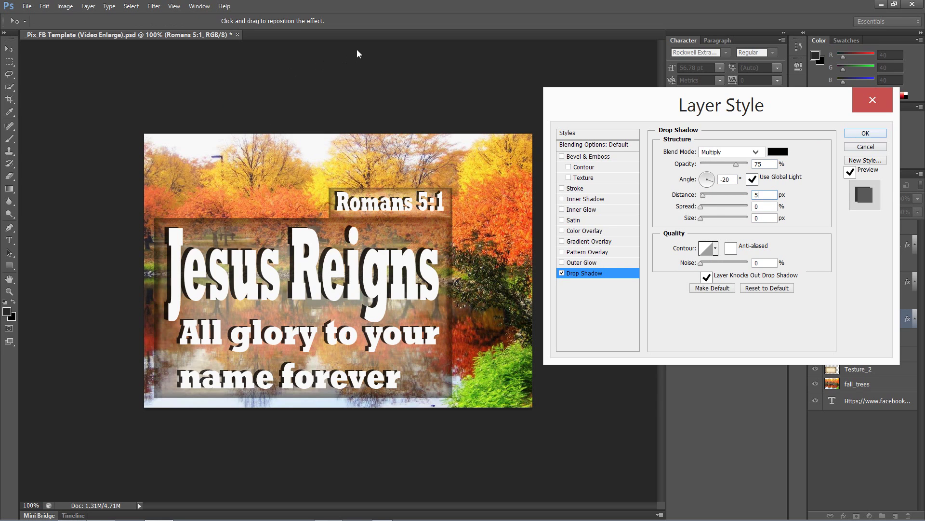
key("Return")
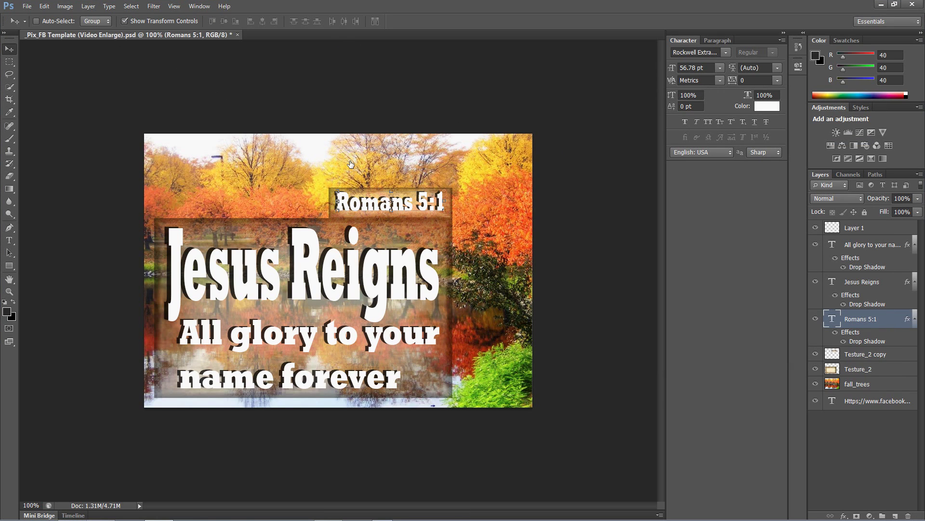
Move the Facebook address text layer directly above fall_trees and set its opacity to 67% in the blending options.
left_click_drag(350, 153, 350, 153)
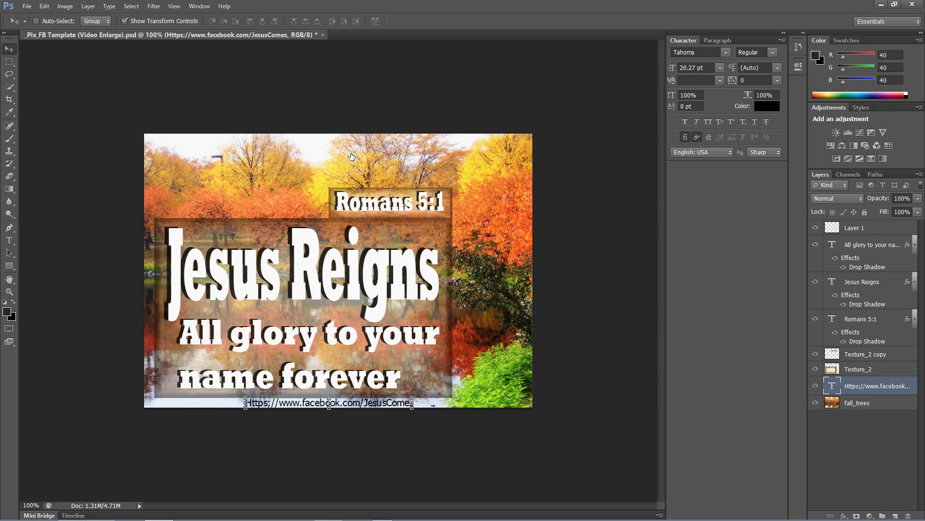
right_click(877, 385)
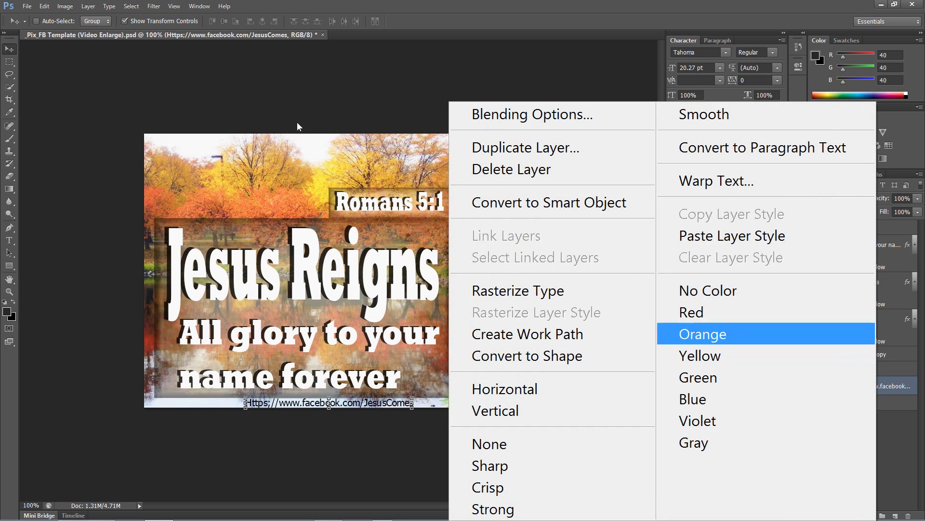
key("Return")
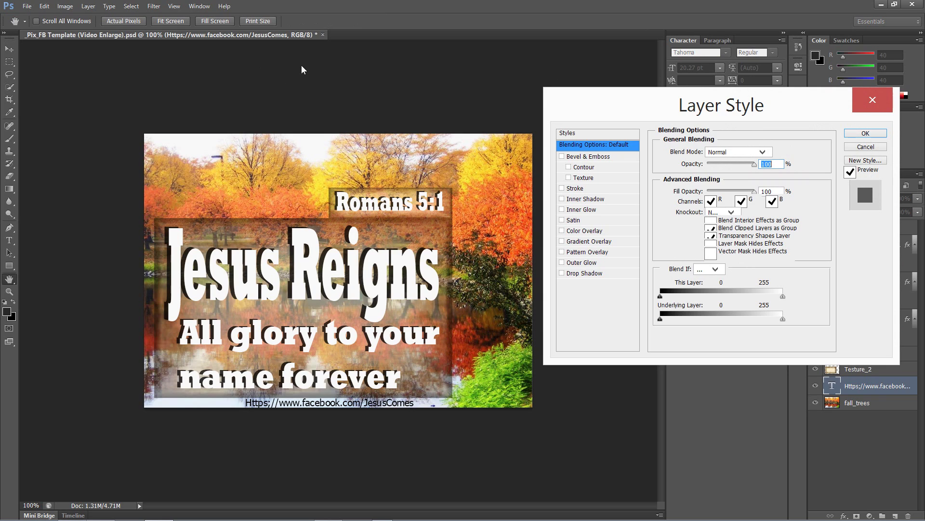
key("Down")
key("Down")
key("Down")
key("Down")
key("Down")
key("Down")
key("Down")
key("Down")
key("Down")
key("Down")
key("Down")
key("Down")
key("Down")
key("Down")
key("Down")
key("Down")
key("Down")
key("Down")
key("Down")
key("Down")
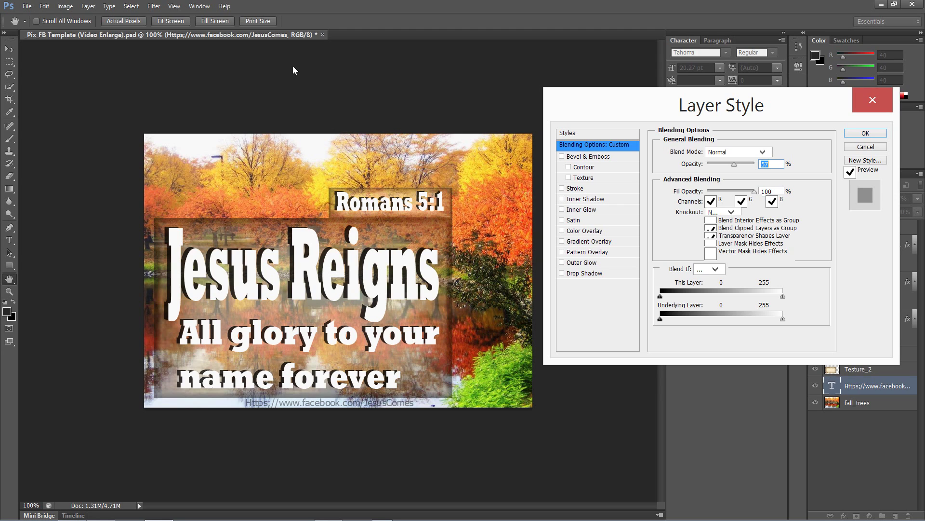
key("Down")
key("Down")
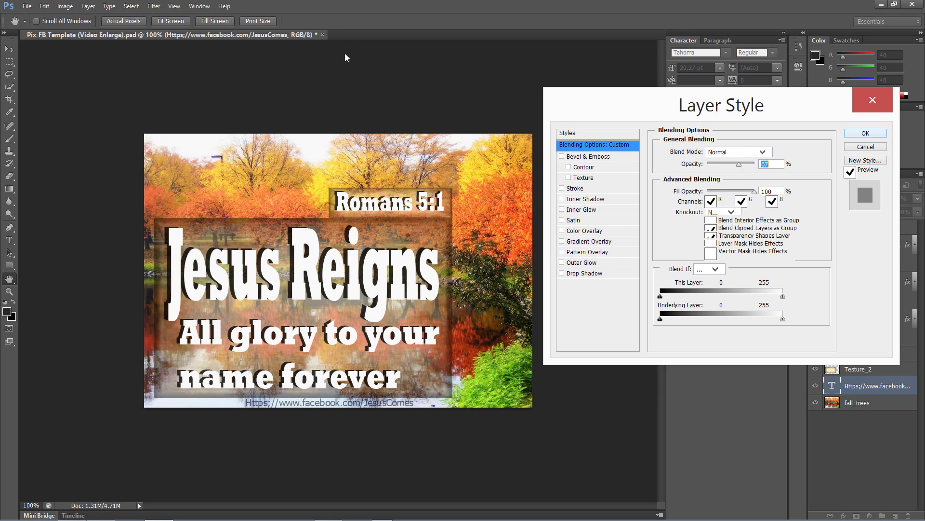
key("Return")
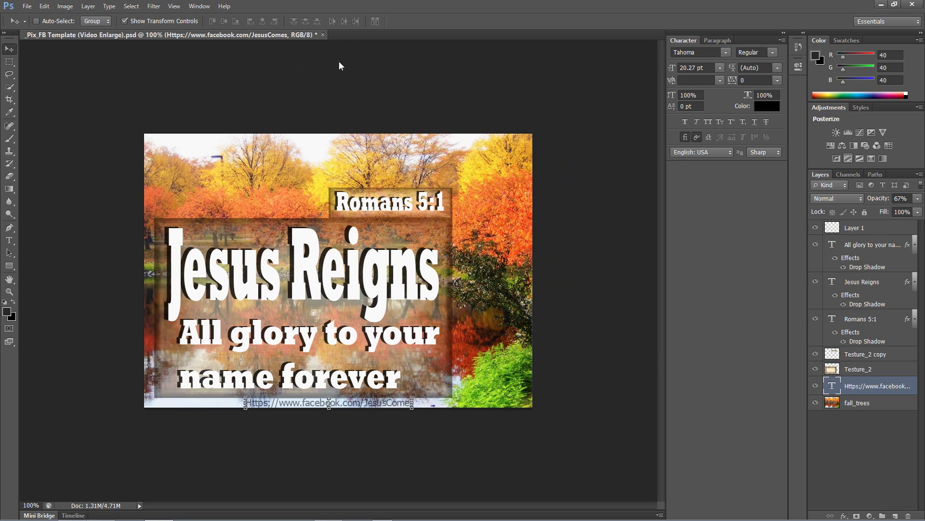
Add a new empty layer directly above fall_trees and hide it.
key("alt+bracketleft")
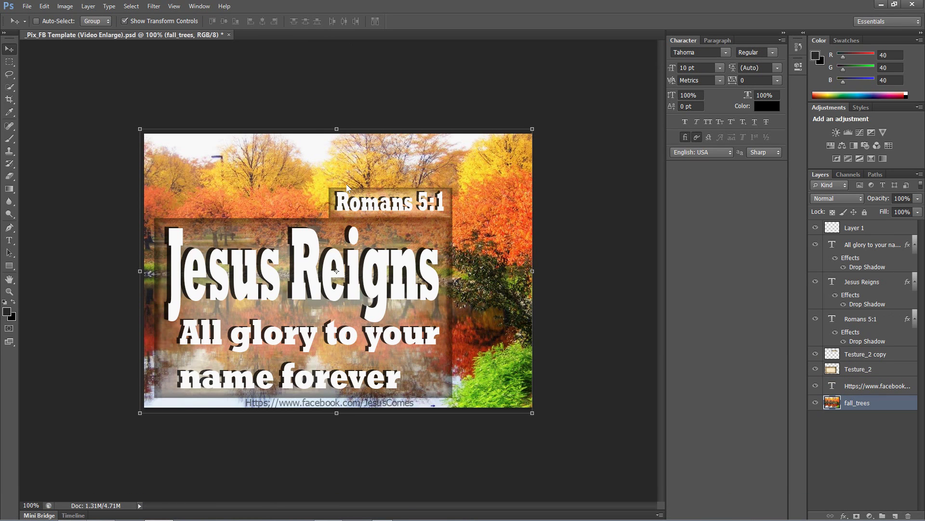
left_click(358, 206)
key("ctrl+shift+alt+n")
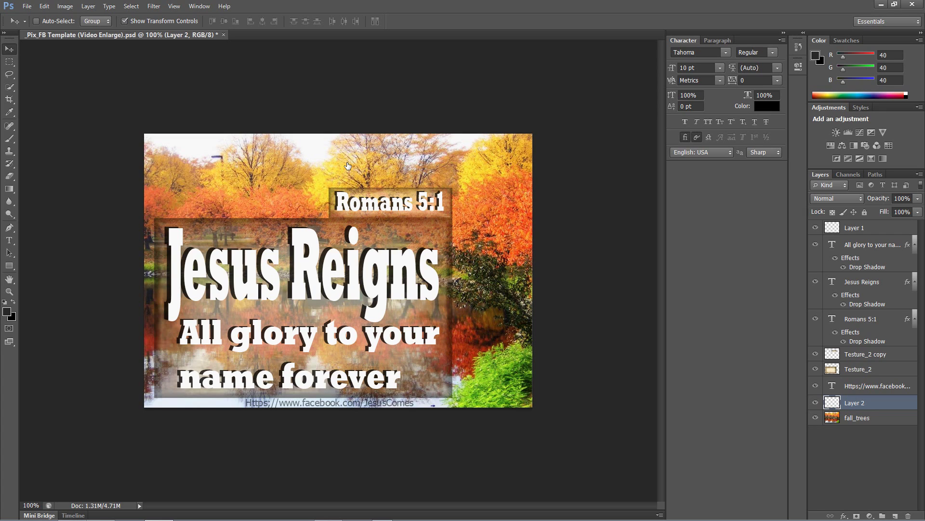
key("ctrl+comma")
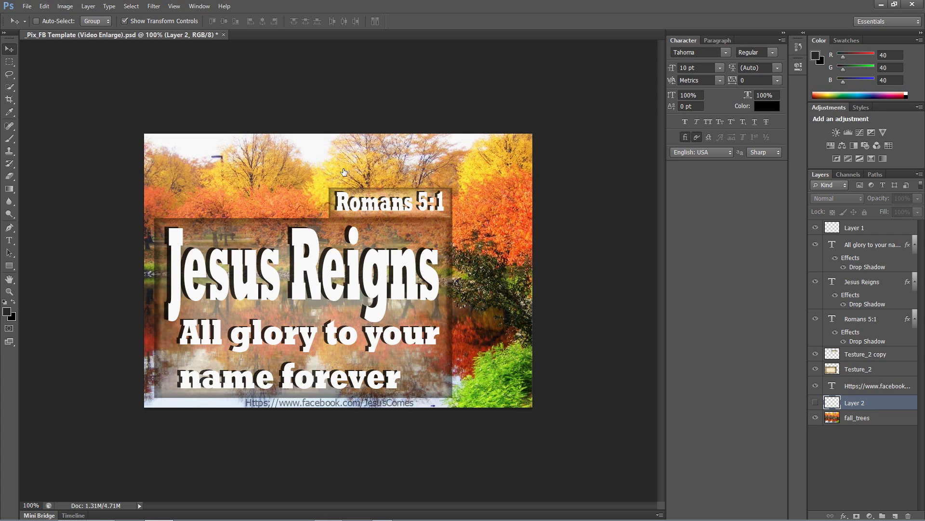
Enable a Gradient Overlay in the fall_trees layer's blending options and open the overlay's settings.
key("alt+bracketleft")
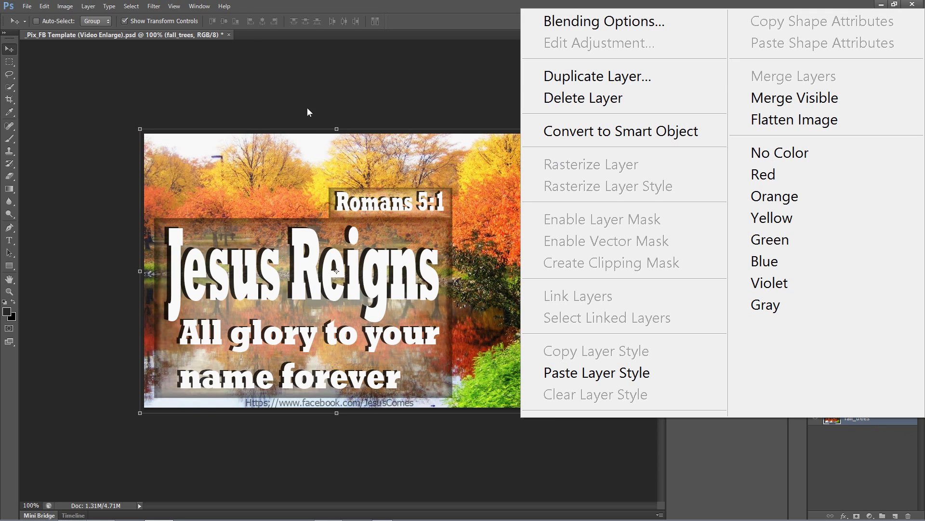
left_click(243, 10)
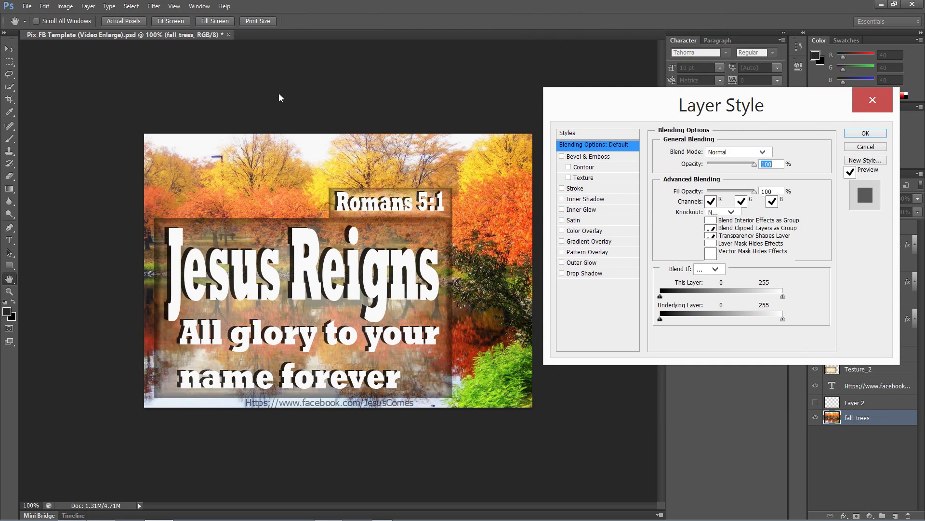
left_click(224, 97)
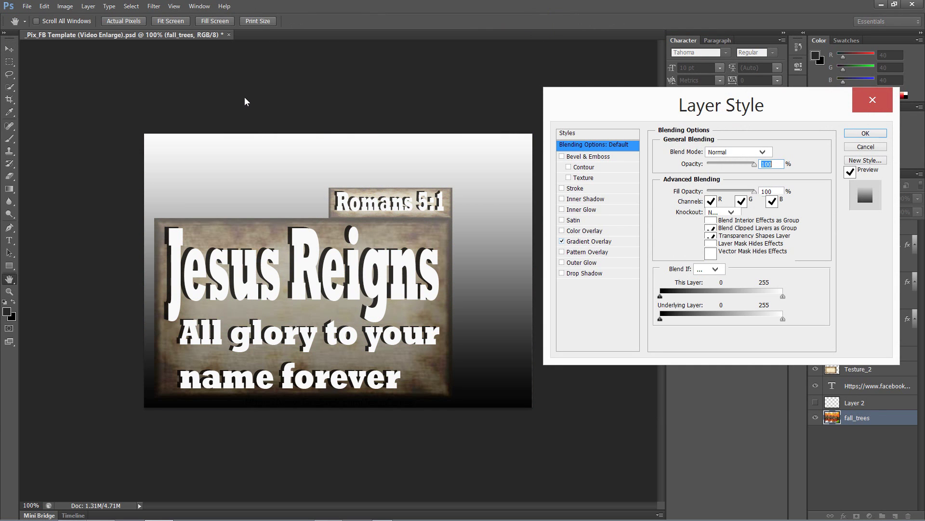
left_click(237, 97)
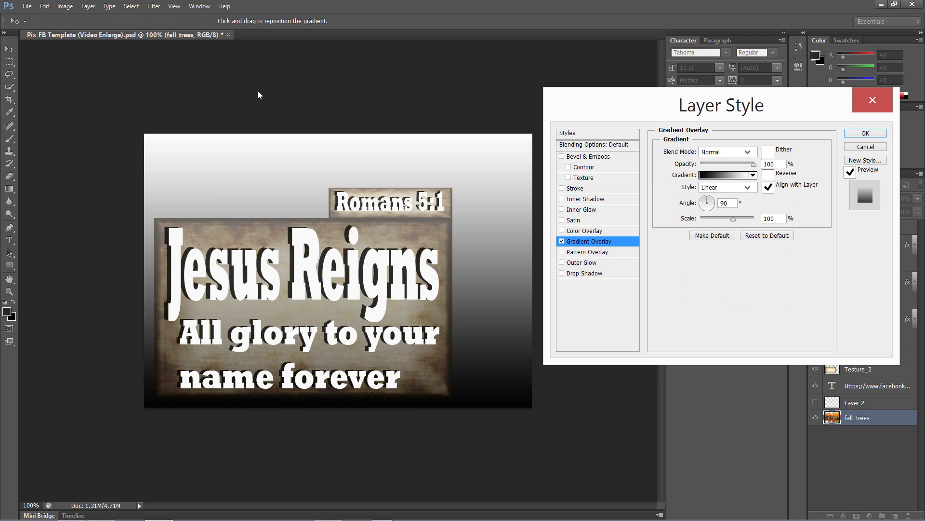
Choose the Neutral Density 90 preset for the fall_trees gradient overlay and accept the gradient.
left_click(292, 73)
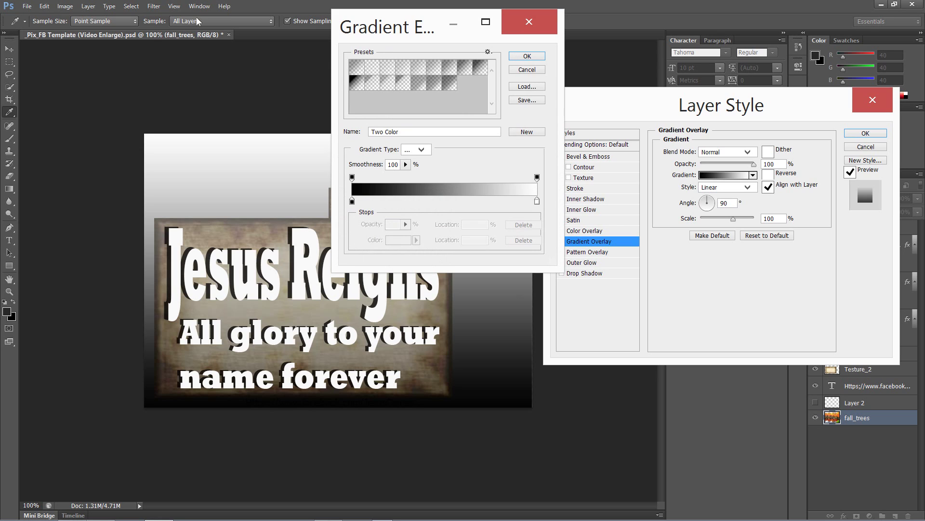
left_click(488, 51)
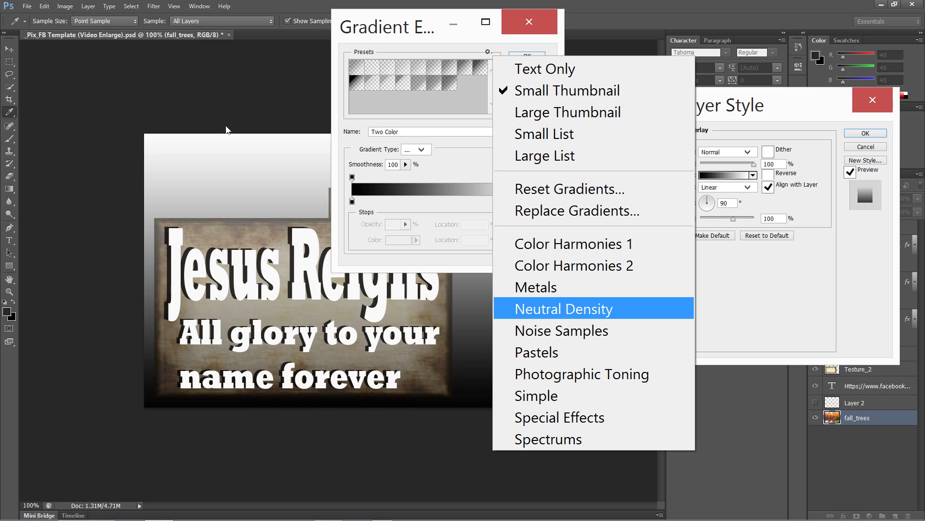
left_click(170, 40)
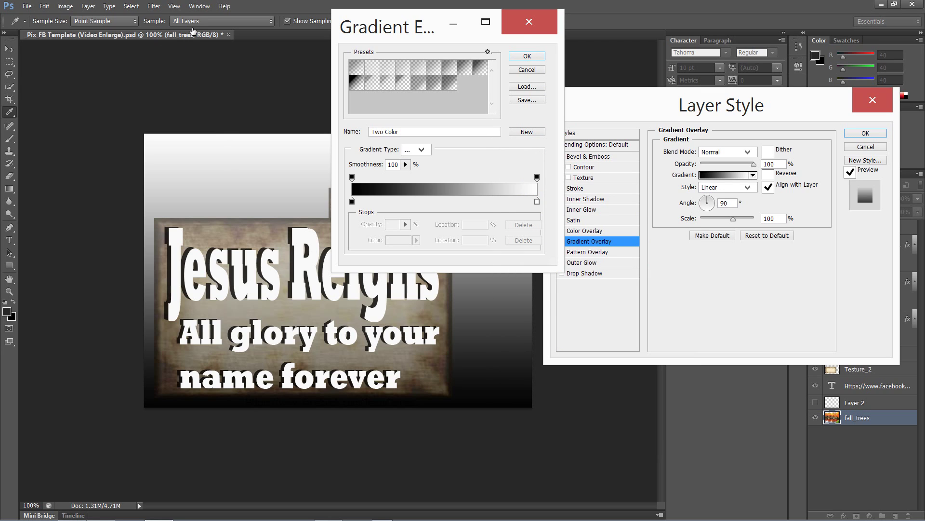
left_click(480, 67)
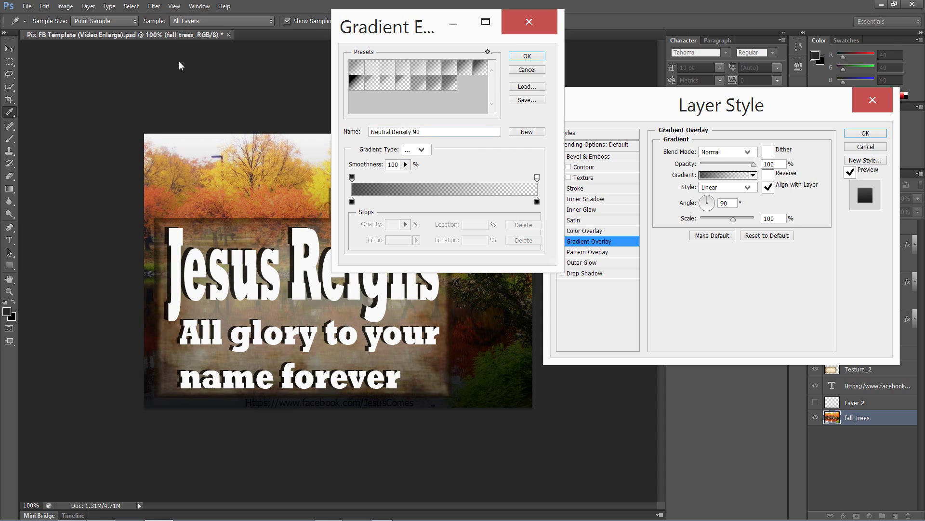
key("Return")
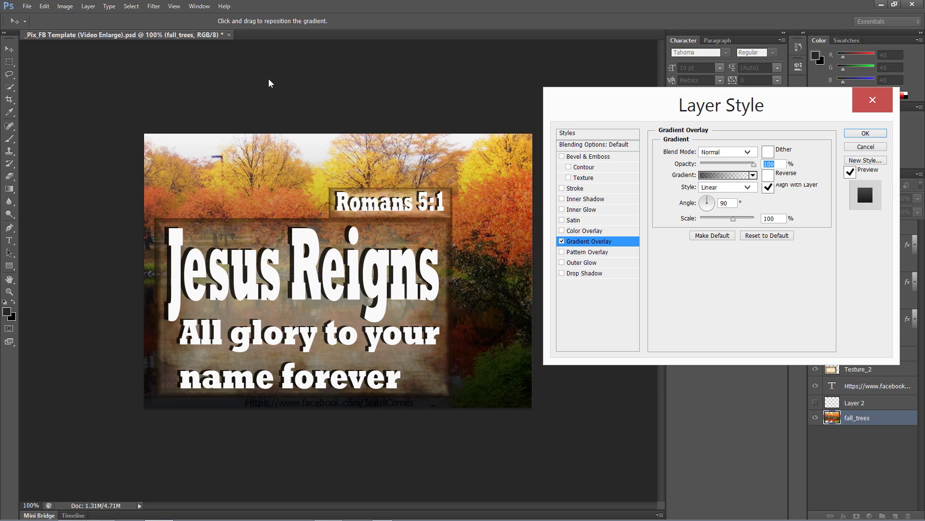
Set the gradient overlay's style to Radial and reverse the gradient.
left_click(747, 187)
key("Down")
key("Return")
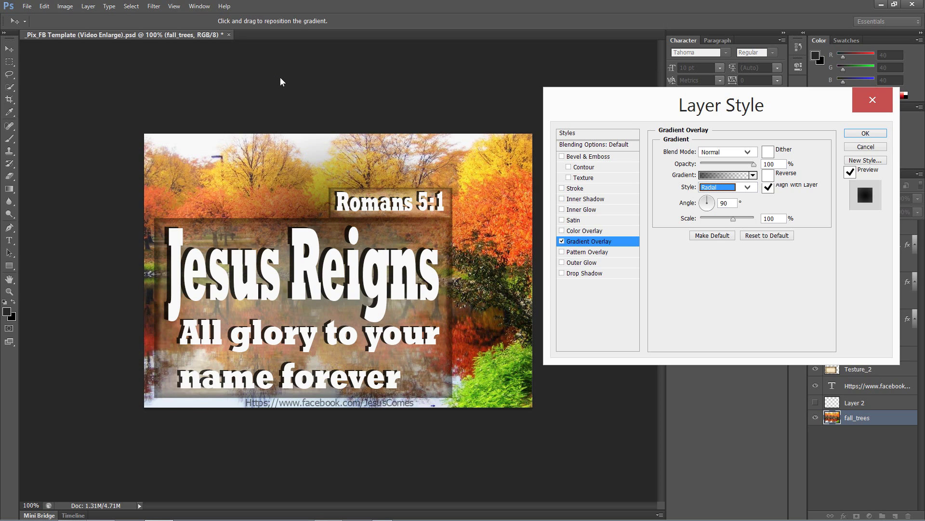
left_click(306, 70)
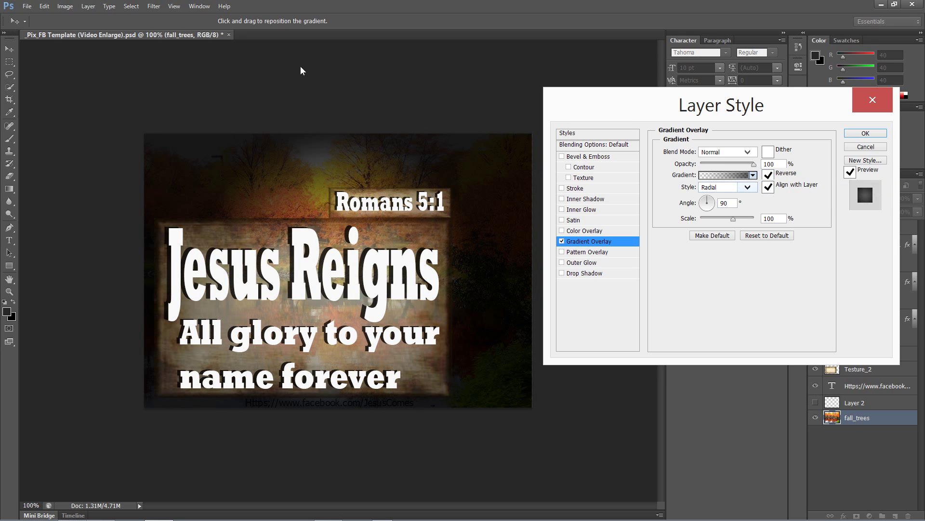
Lower the gradient overlay's opacity to 59%.
left_click(301, 65)
key("Down")
key("Down")
key("Down")
key("Down")
key("Down")
key("Down")
key("Down")
key("Down")
key("Down")
key("Down")
key("Down")
key("Down")
key("Down")
key("Down")
key("Down")
key("Down")
key("Down")
key("Down")
key("Down")
key("Down")
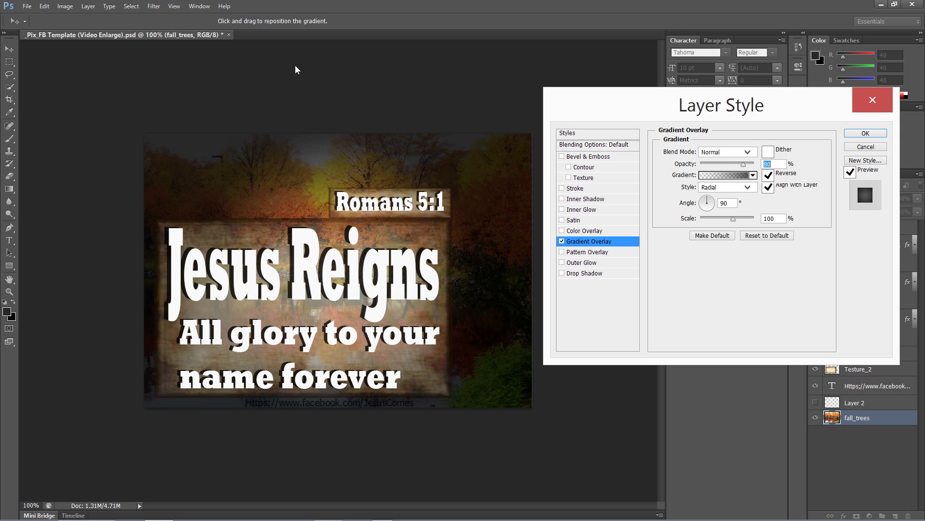
key("Up")
key("Up")
key("Up")
key("Up")
key("Up")
key("Up")
key("Up")
key("Up")
key("Up")
key("Up")
key("Up")
key("Up")
key("Up")
key("Up")
key("Up")
key("Up")
key("Up")
key("Up")
key("Up")
key("Up")
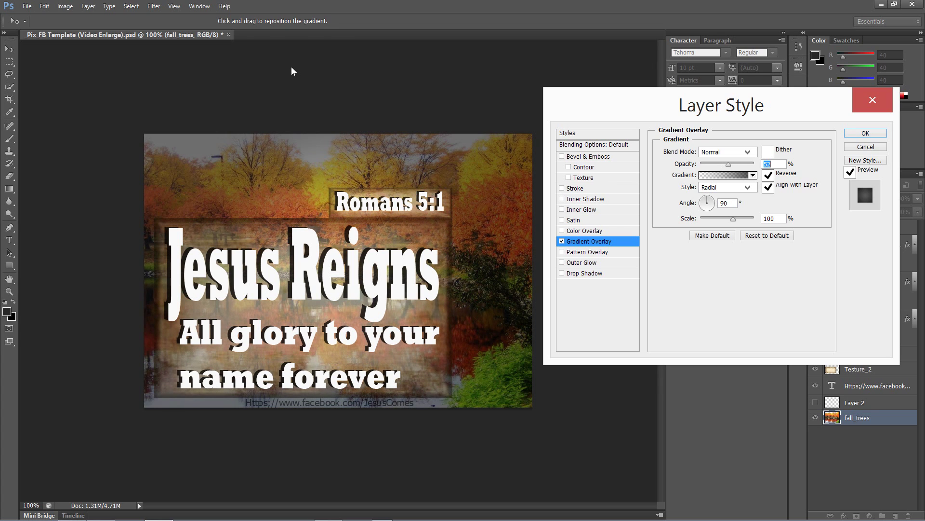
key("Up")
key("Up")
key("Up")
key("Up")
key("Up")
key("Up")
key("Up")
key("Up")
key("Down")
key("Down")
key("Down")
key("Down")
key("Down")
key("Down")
key("Down")
key("Down")
key("Down")
key("Down")
key("Down")
key("Down")
key("Down")
Set the gradient overlay's scale to 150%.
key("Tab")
key("Tab")
key("Up")
key("Up")
key("Up")
key("Up")
key("Up")
key("Up")
key("Up")
key("Up")
key("Up")
key("Up")
key("Up")
key("Up")
key("Up")
key("Up")
key("Up")
key("Up")
key("Up")
key("Up")
key("Up")
key("Up")
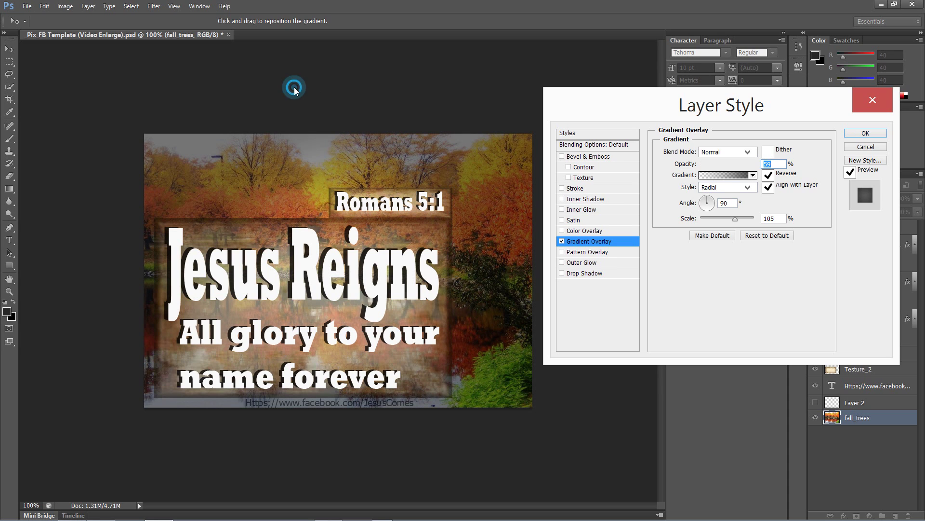
key("Up")
key("Up")
key("Up")
key("Up")
key("Up")
key("Up")
key("Up")
key("Up")
key("Up")
key("Up")
key("Up")
key("Up")
key("Up")
key("Up")
key("Up")
key("Up")
key("Up")
key("Up")
key("Up")
key("Up")
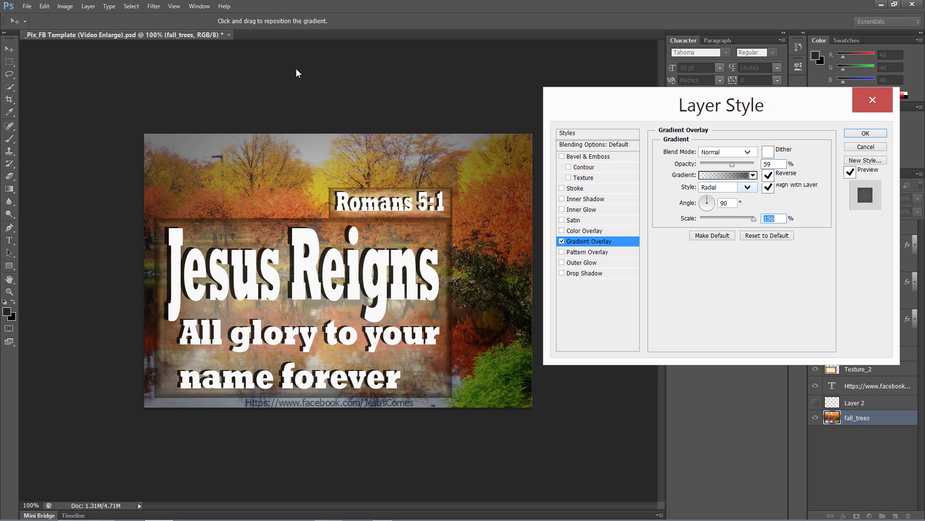
Set the gradient overlay's opacity to 86% and apply the layer style to fall_trees.
left_click(293, 65)
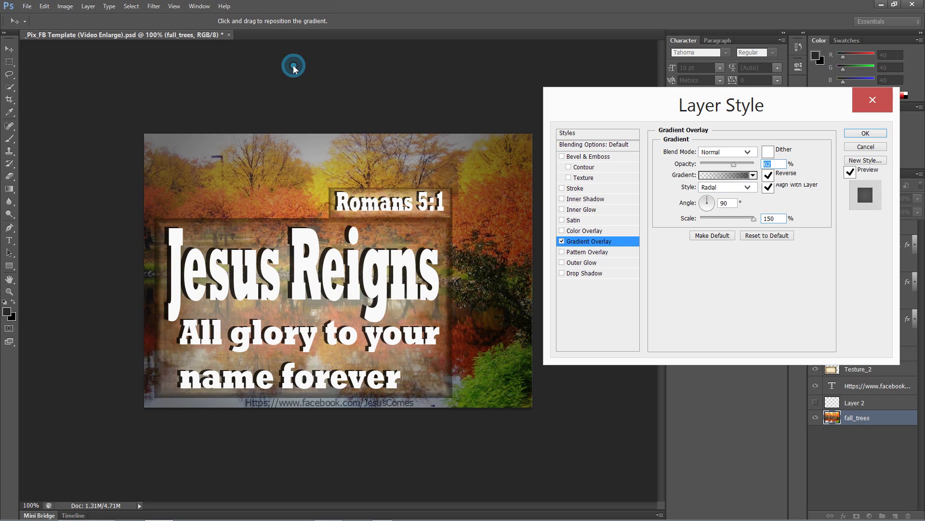
key("Up")
key("Up")
key("Up")
key("Up")
key("Up")
key("Up")
key("Up")
key("Up")
key("Up")
key("Up")
key("Up")
key("Up")
key("Up")
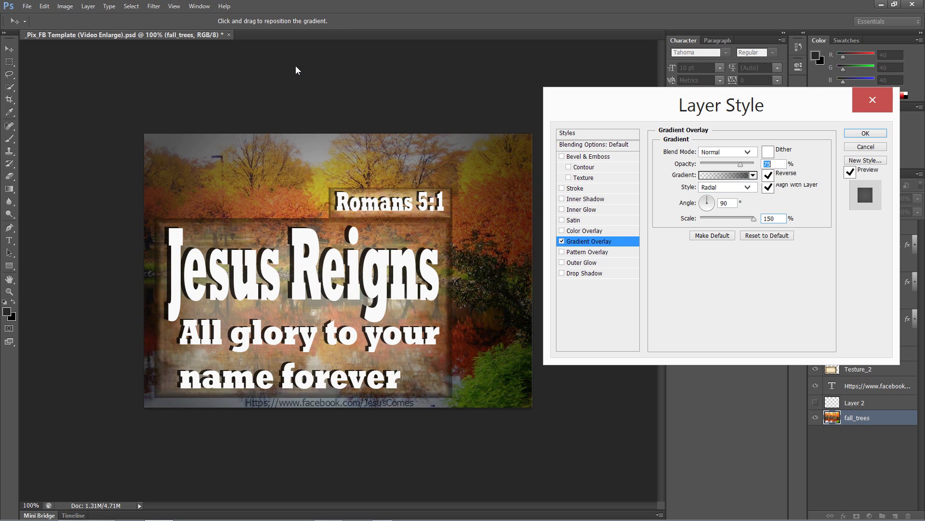
key("Up")
key("Up")
key("Up")
key("Up")
key("Up")
key("Up")
key("Up")
key("Up")
key("Up")
key("Up")
key("Up")
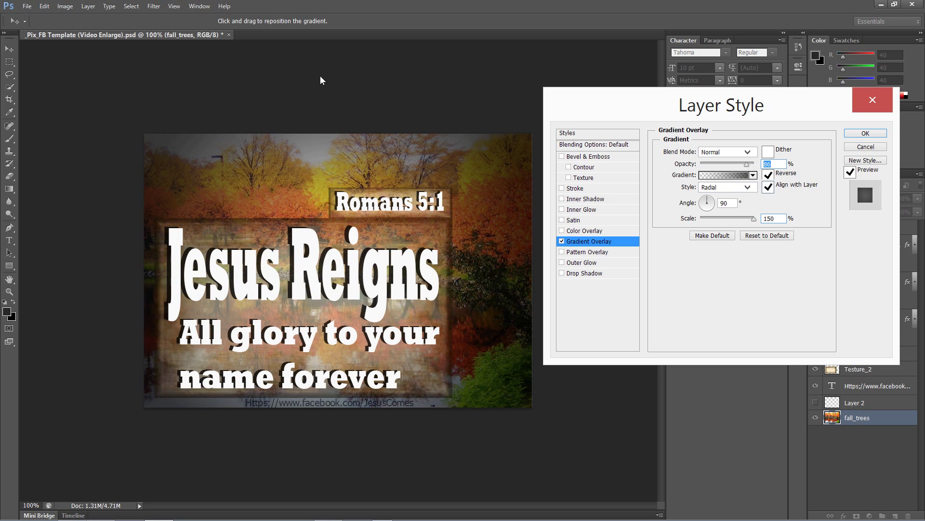
left_click(308, 80)
left_click(349, 56)
key("Return")
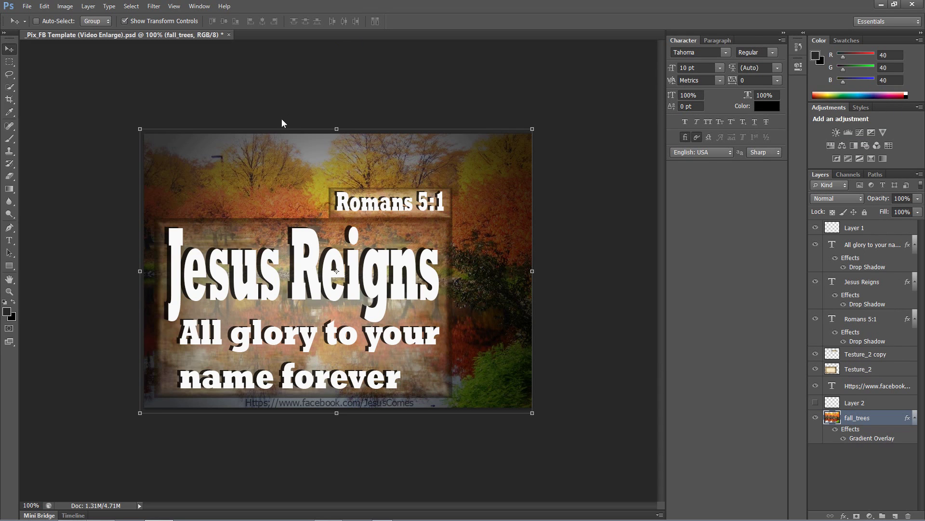
left_click(462, 13)
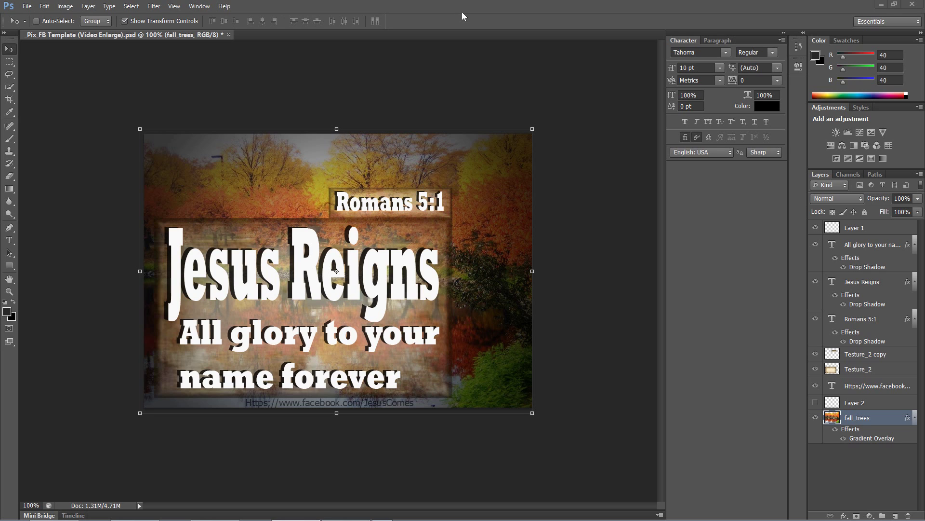
key("alt+Tab")
key("alt+Tab")
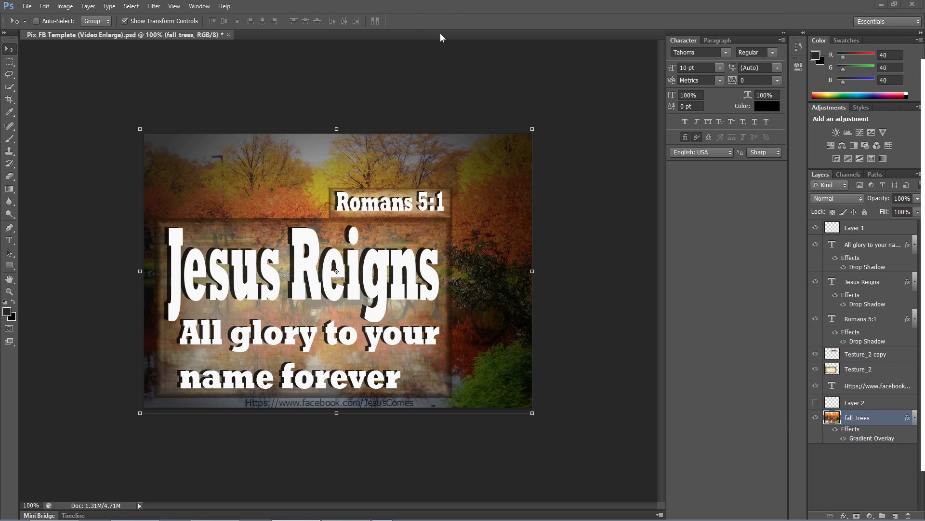